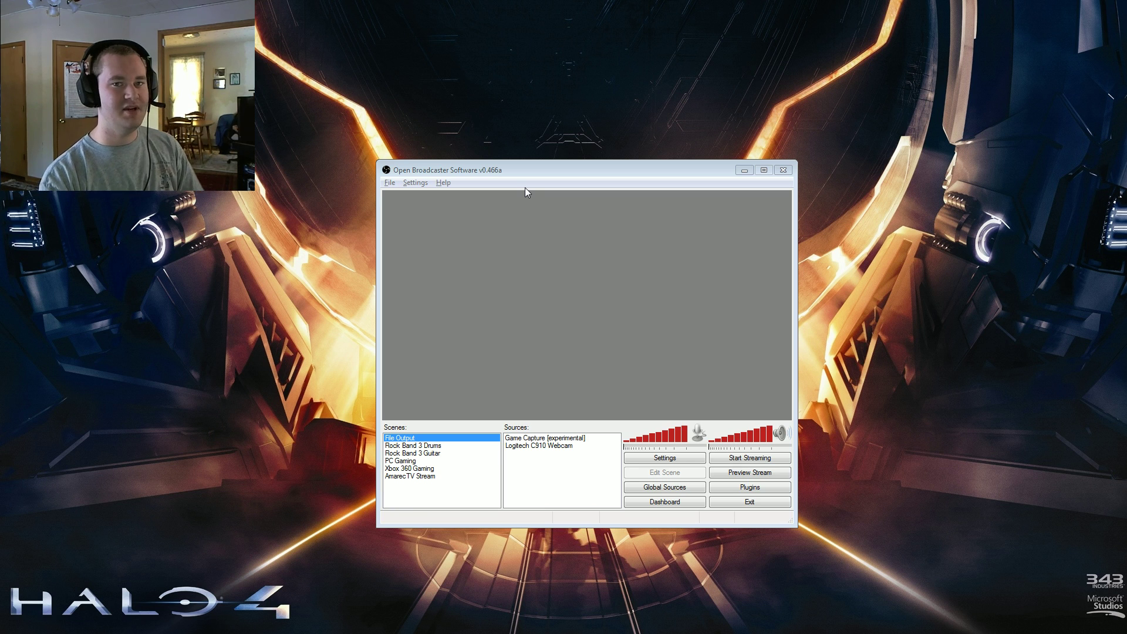
- Open the Settings menu from the OBS menu bar
left_click(415, 182)
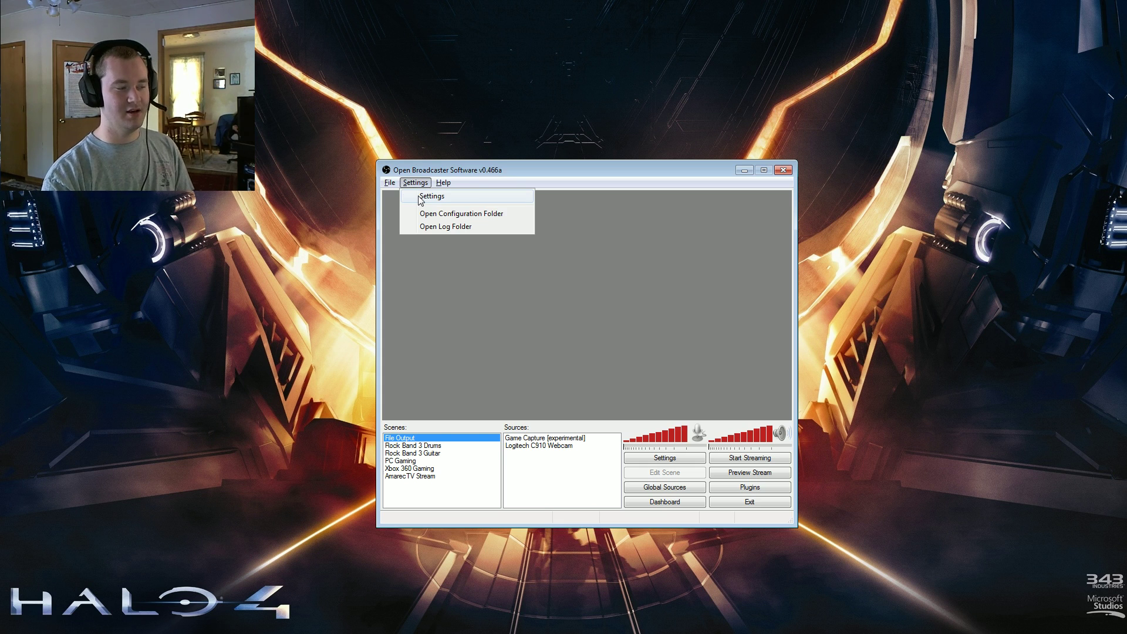
- Open OBS General settings, then go from the obsproject.com bookmark to the site's Download page
left_click(421, 198)
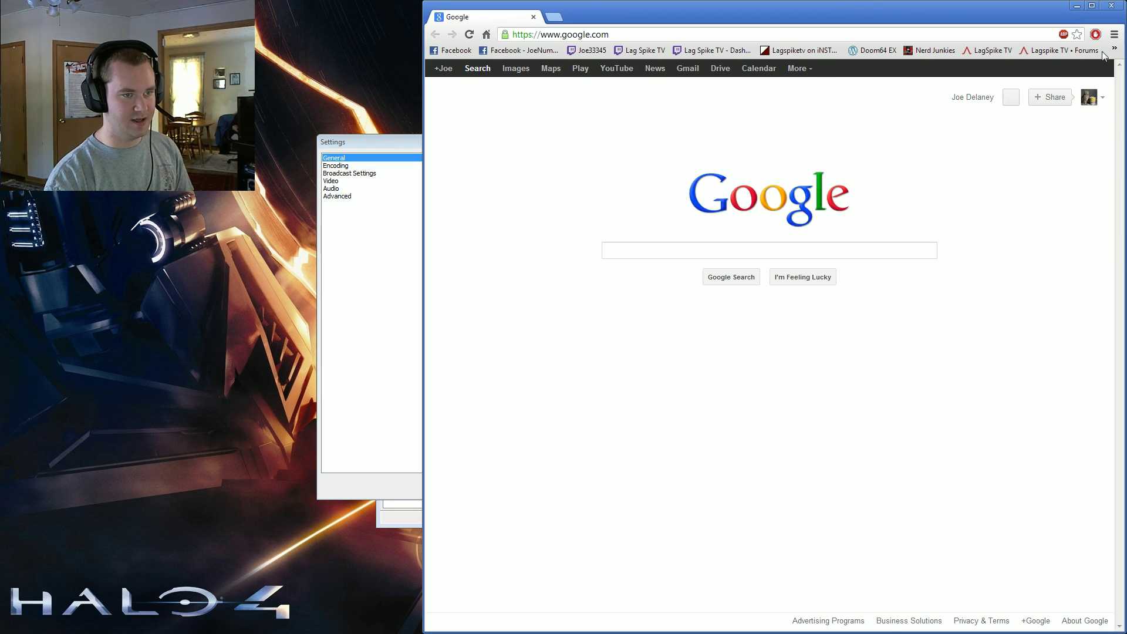
left_click(1114, 50)
left_click(950, 106)
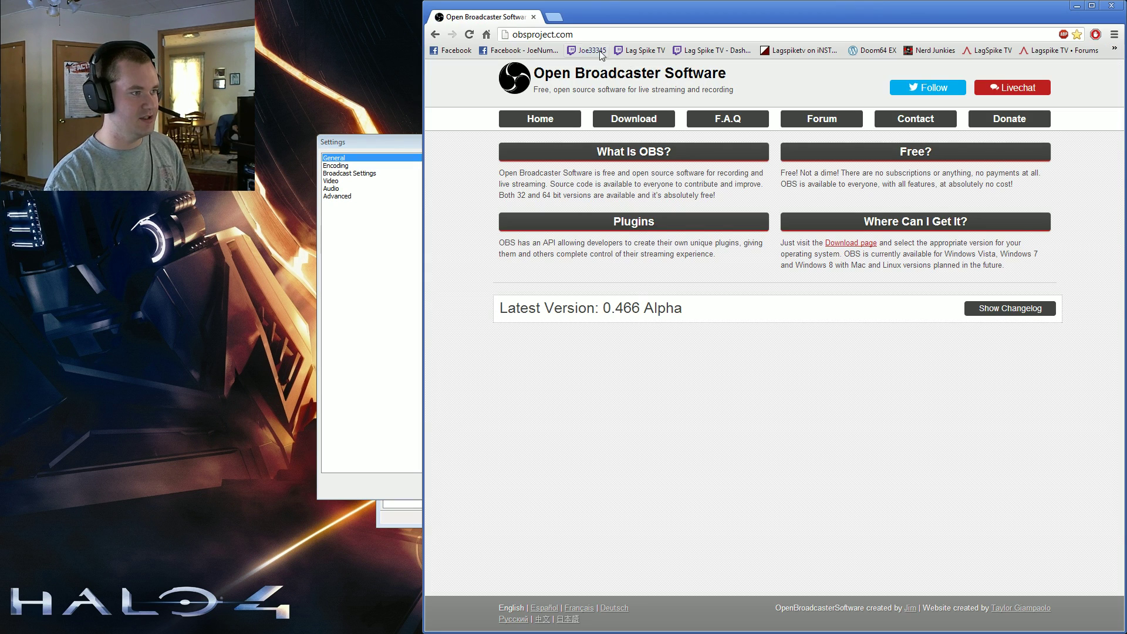
left_click(582, 34)
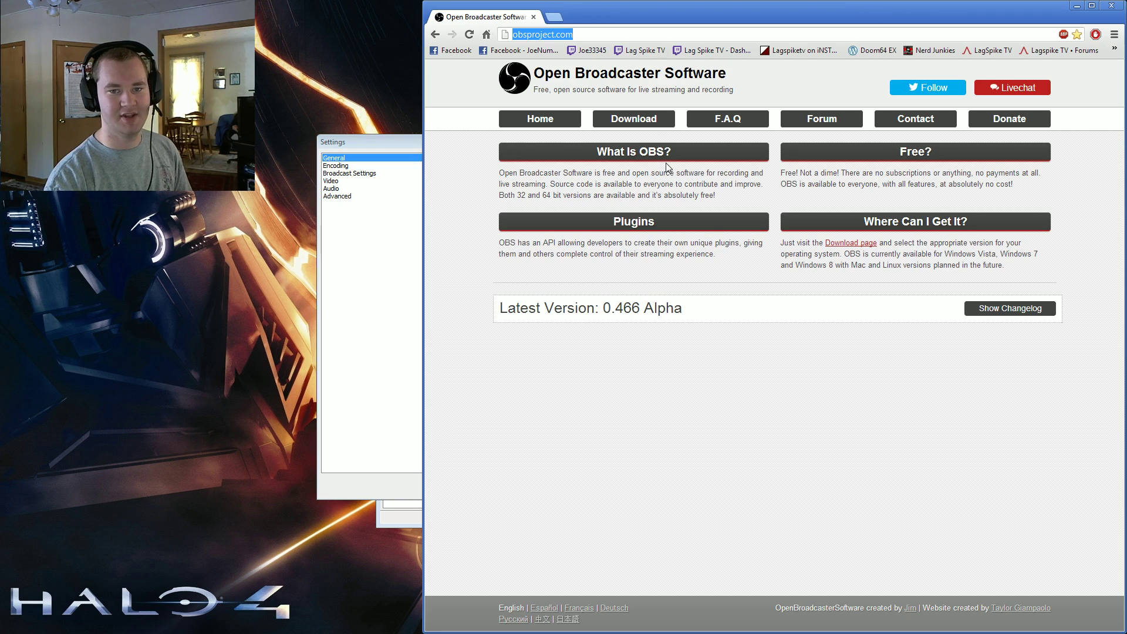
left_click(632, 118)
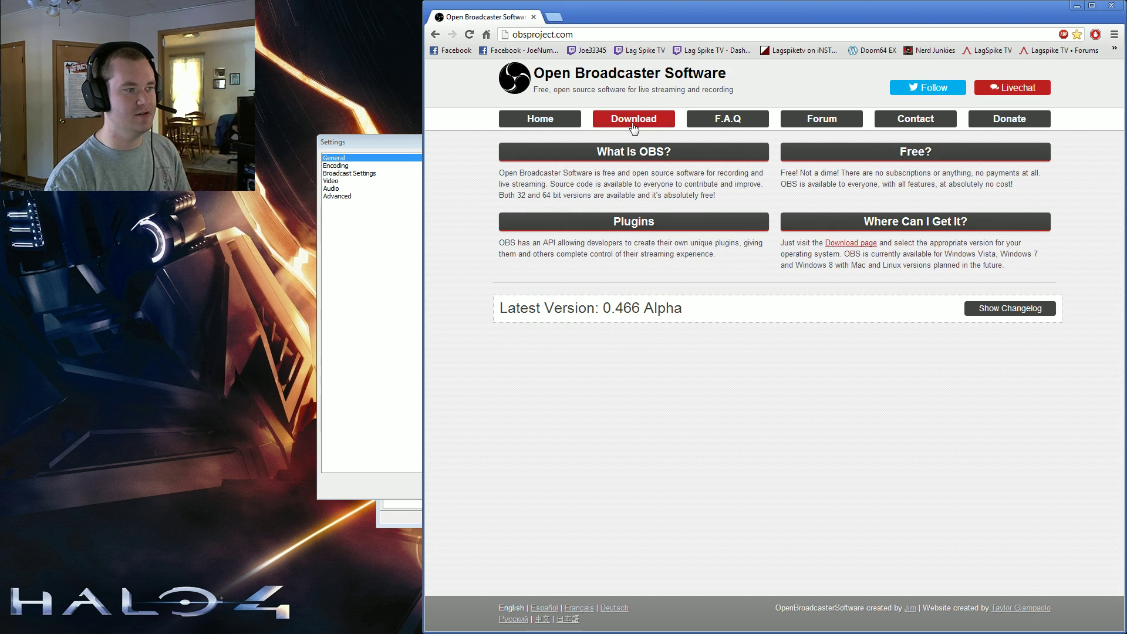
- Close OBS Settings and bring up the Sources list's add-source menu for the File Output scene
left_click(1111, 5)
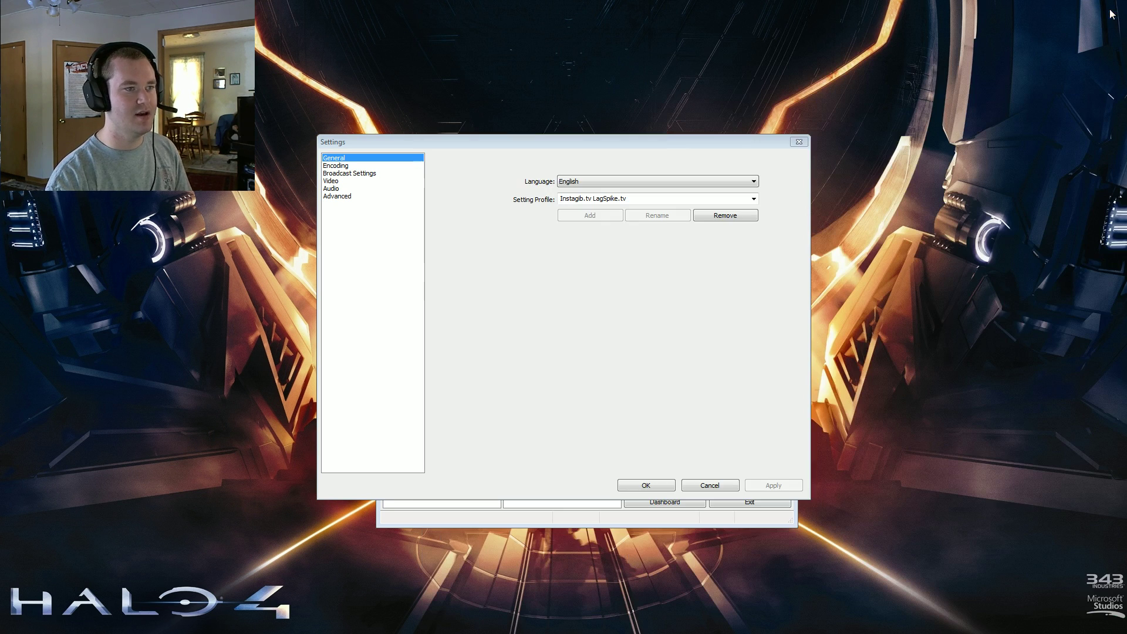
left_click(721, 486)
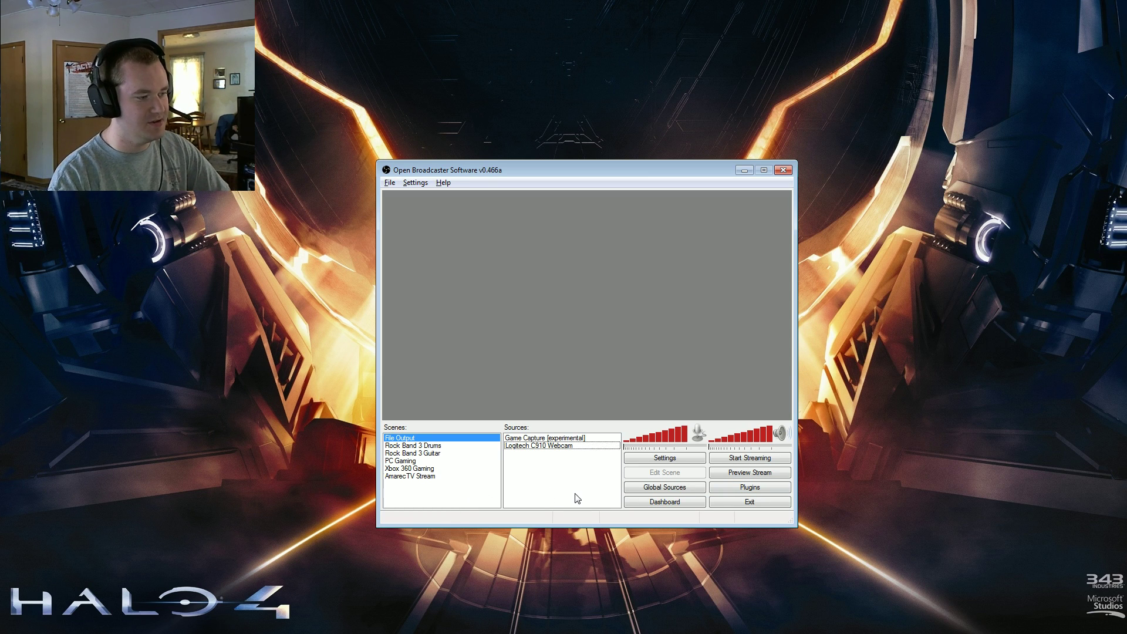
left_click(414, 504)
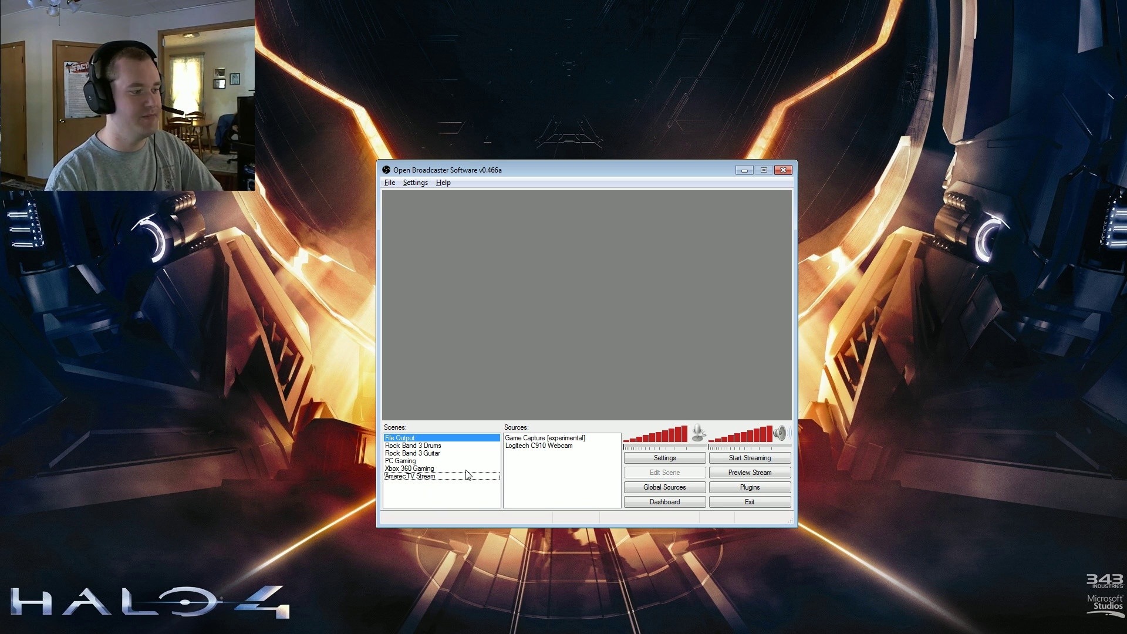
left_click(531, 478)
right_click(532, 467)
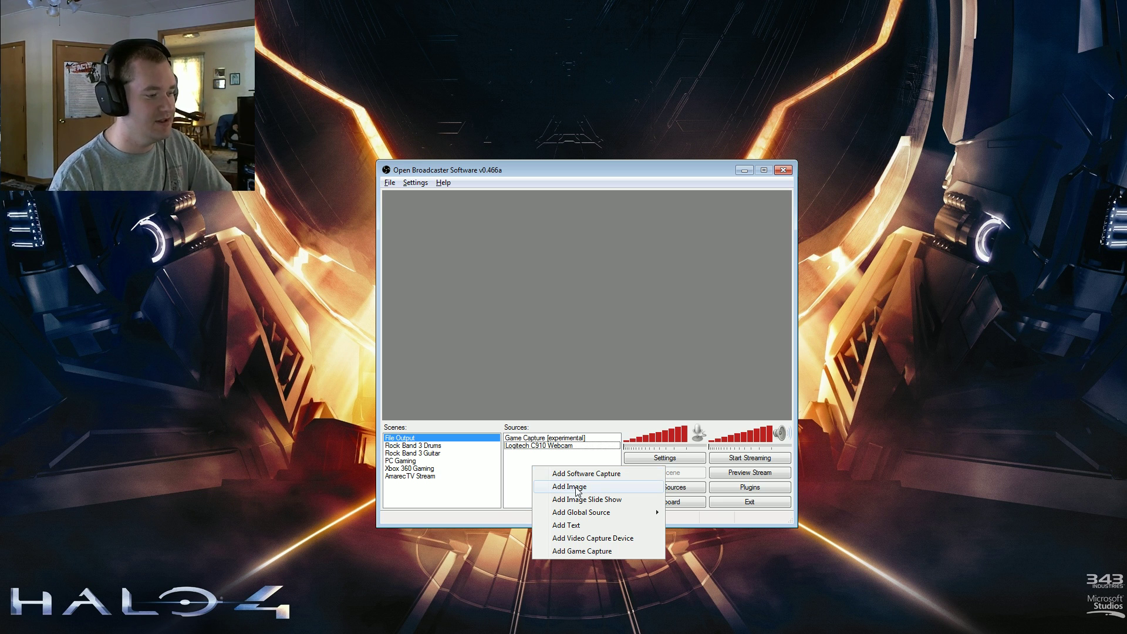
- Add an Image source named 'Image' loading LSTV_HD.png with opacity 50
left_click(577, 491)
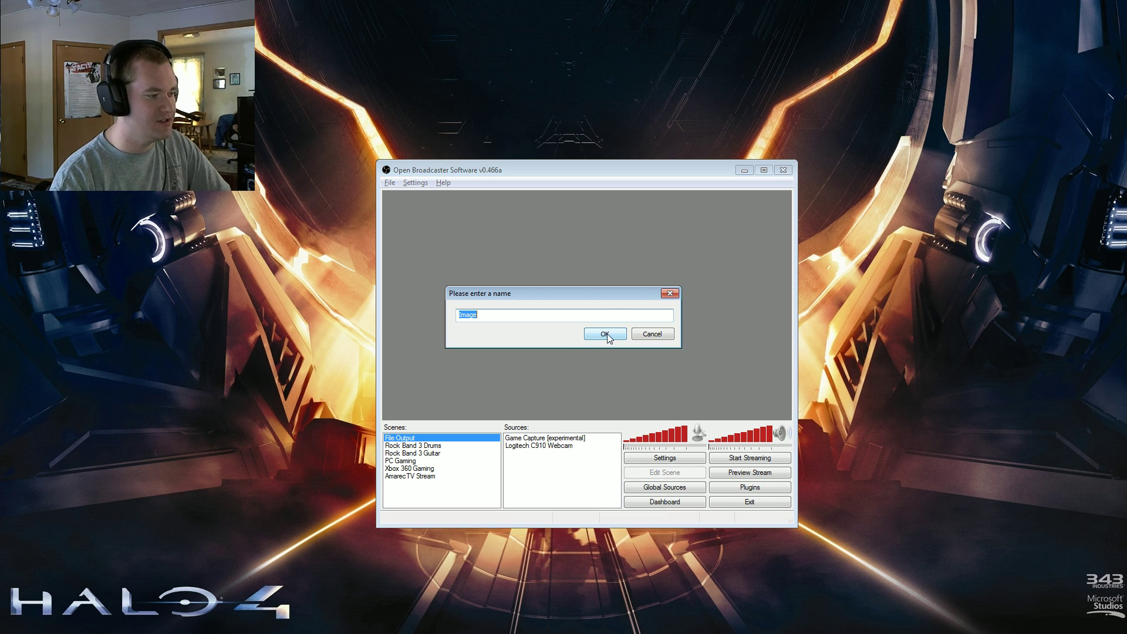
left_click(605, 334)
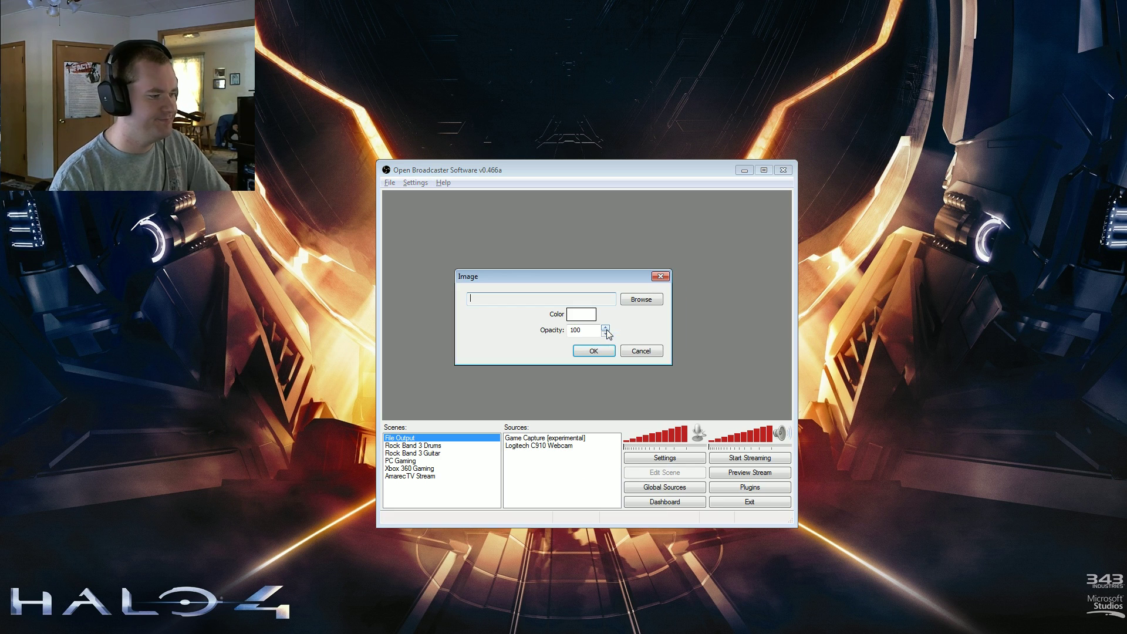
left_click(640, 300)
left_click(854, 457)
double_click(855, 456)
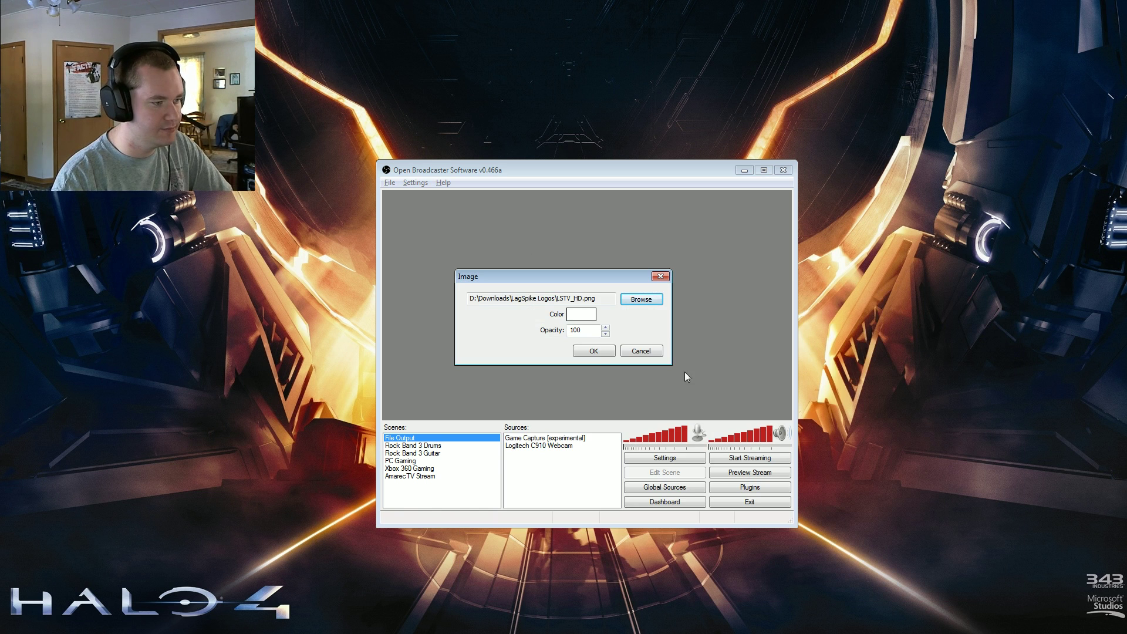
left_click_drag(589, 333, 538, 334)
type("50")
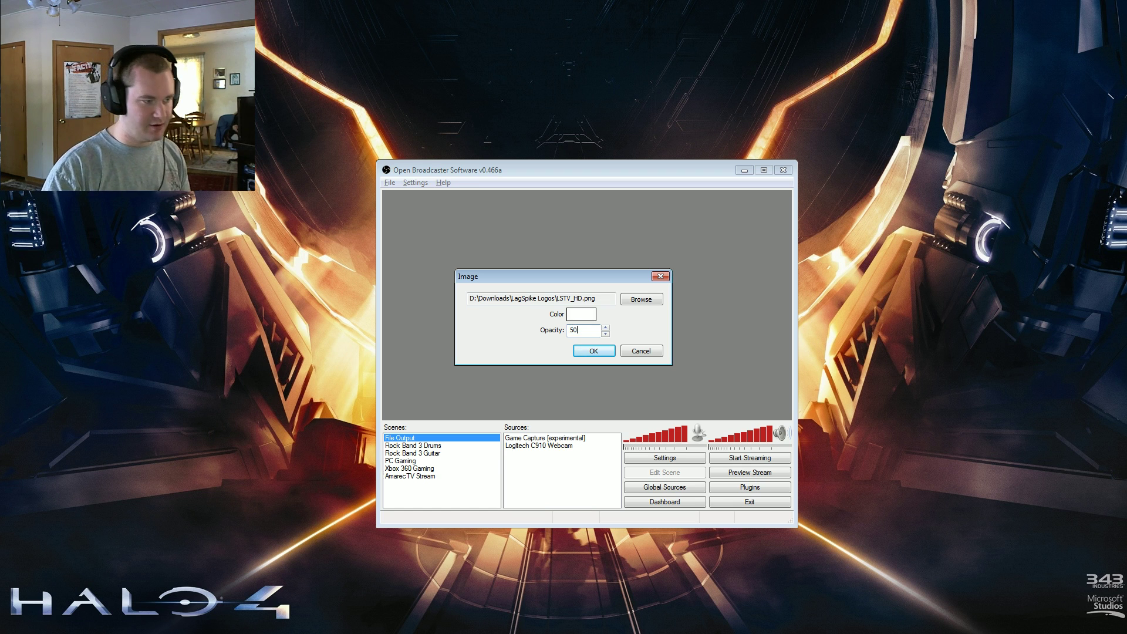
key("Return")
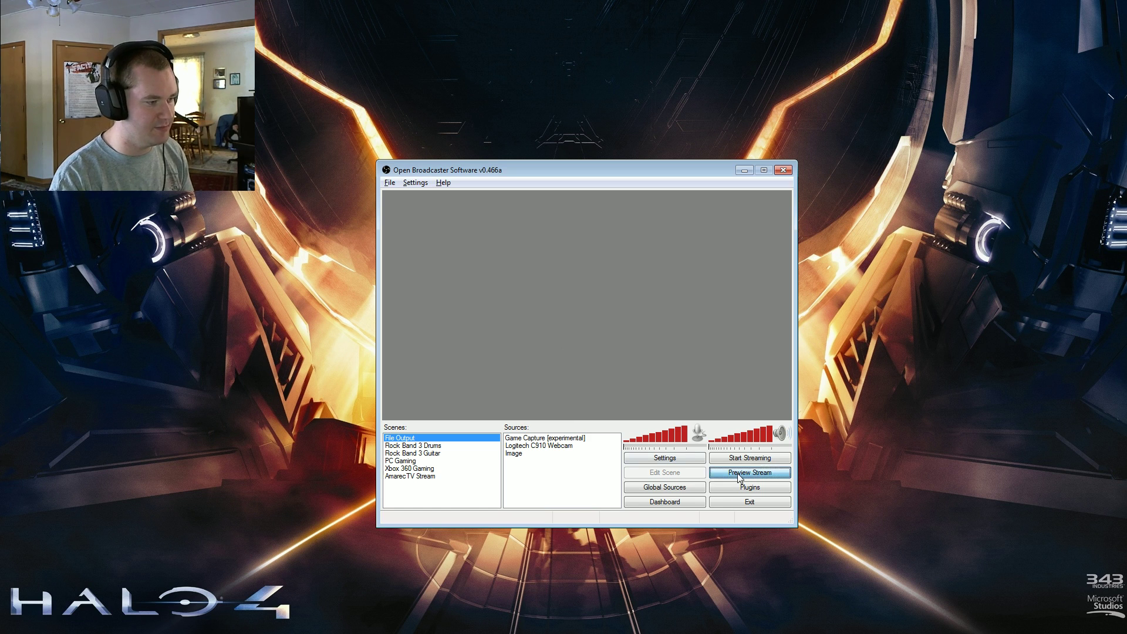
- Start the stream preview of the File Output scene without adding a source
left_click(737, 473)
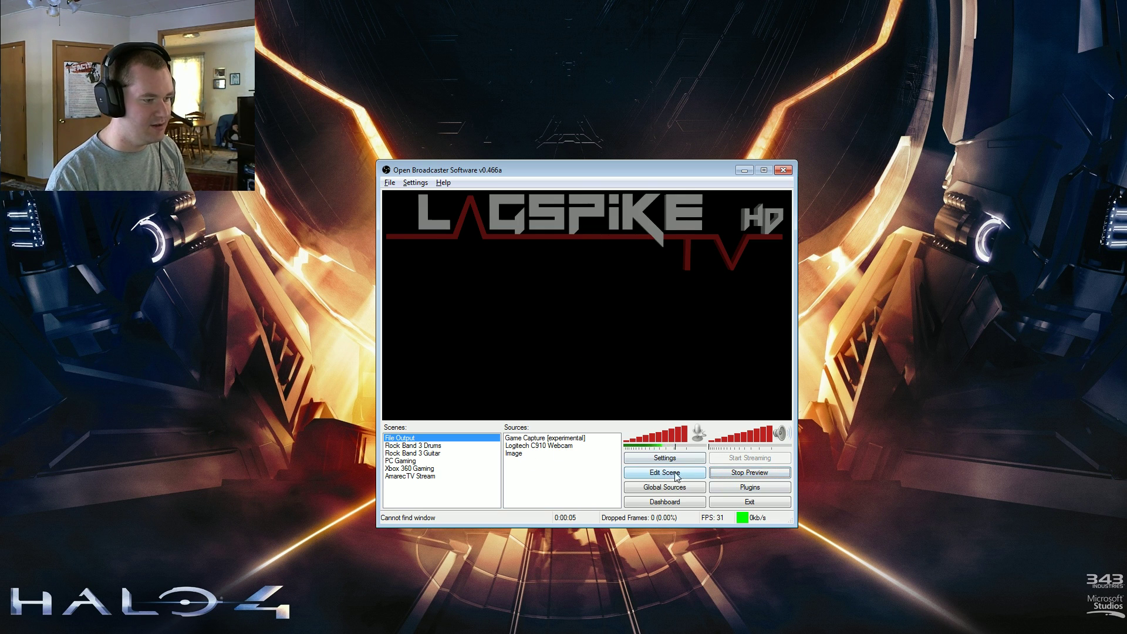
right_click(569, 479)
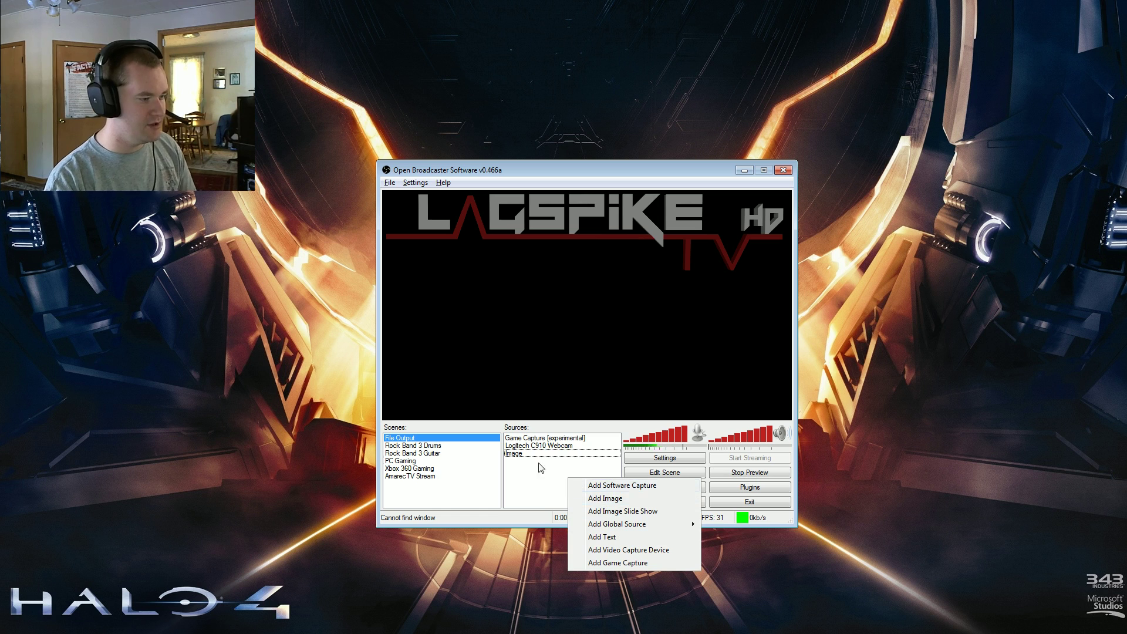
left_click(529, 489)
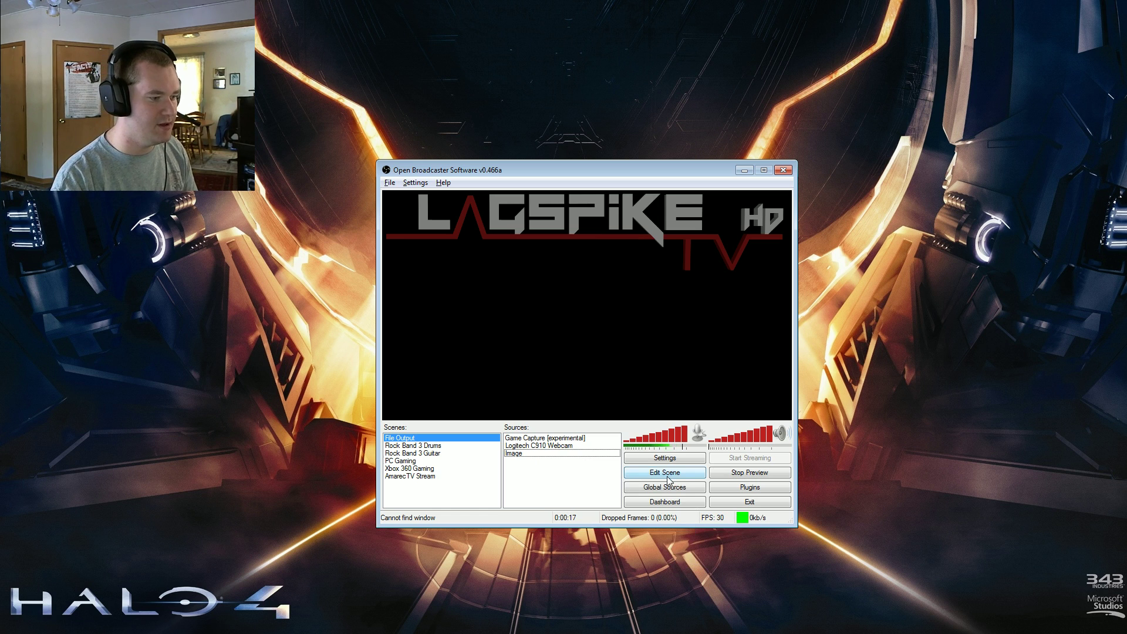
- With Edit Scene on, shrink the LagSpike TV logo into the top-right corner
left_click(666, 477)
left_click(422, 242)
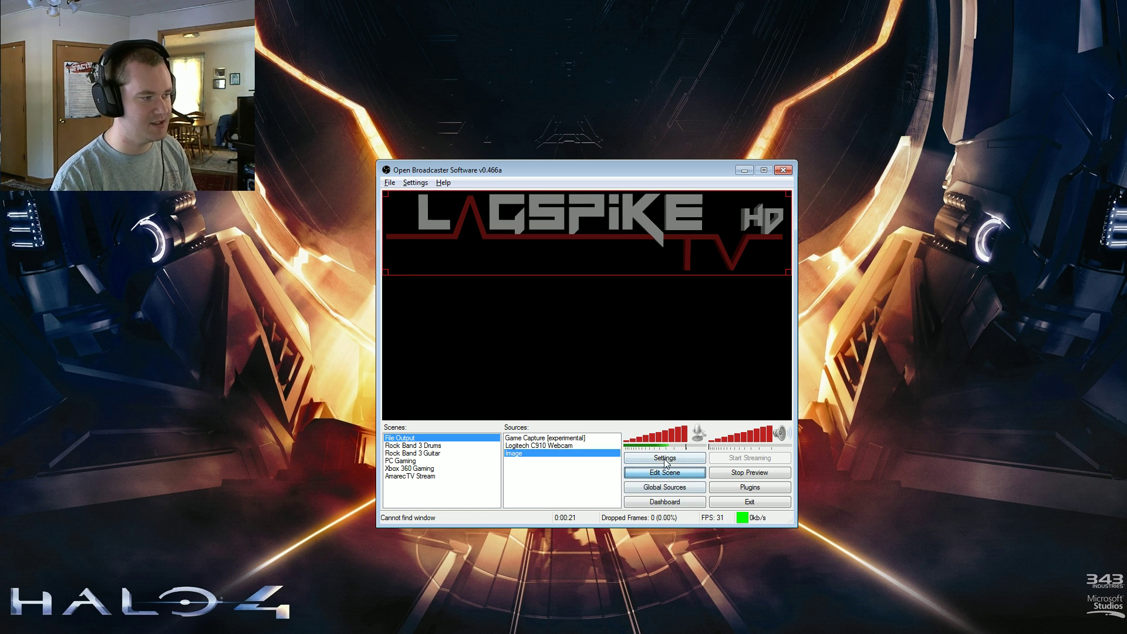
mouse_move(387, 273)
left_mouse_down()
mouse_move(522, 265)
mouse_move(762, 207)
mouse_move(734, 209)
mouse_move(738, 199)
mouse_move(731, 211)
mouse_move(739, 199)
left_mouse_up()
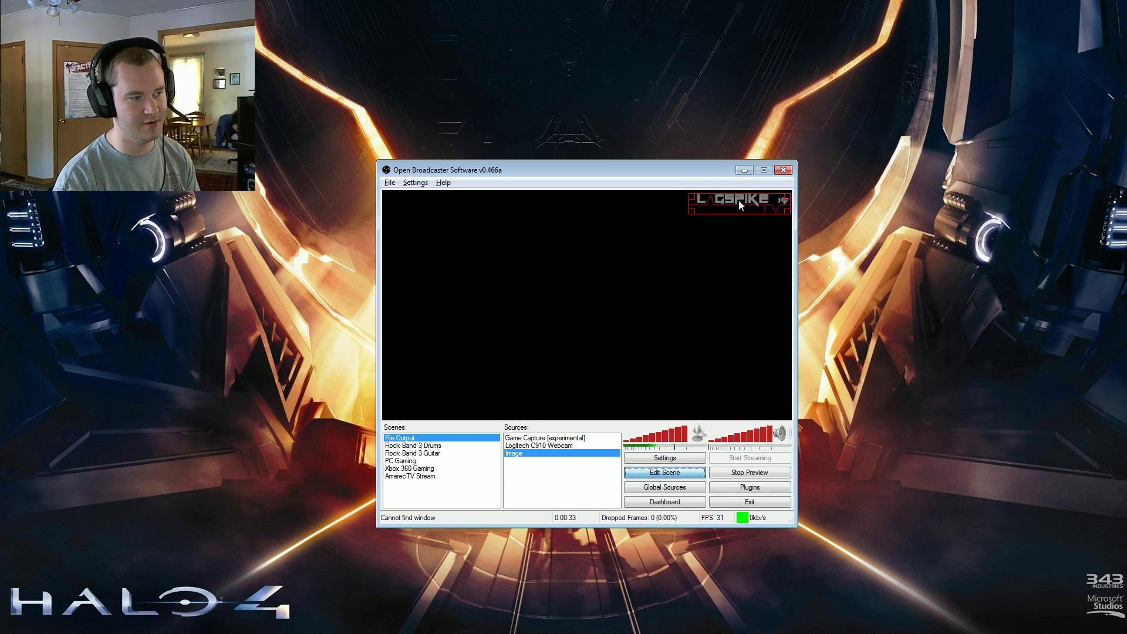
left_click(659, 338)
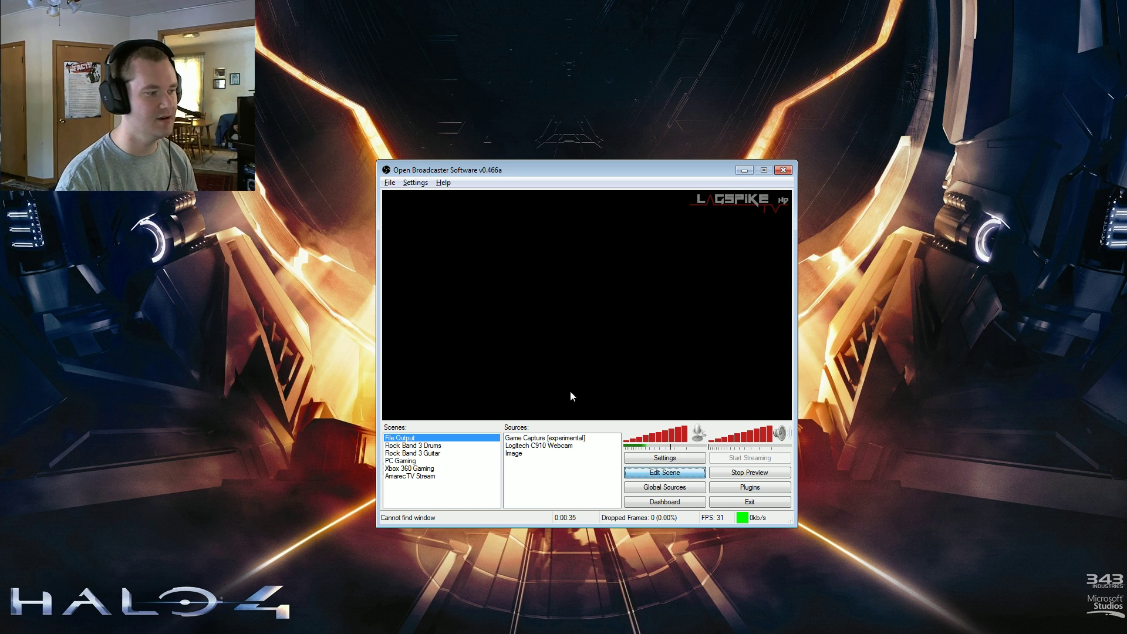
right_click(545, 440)
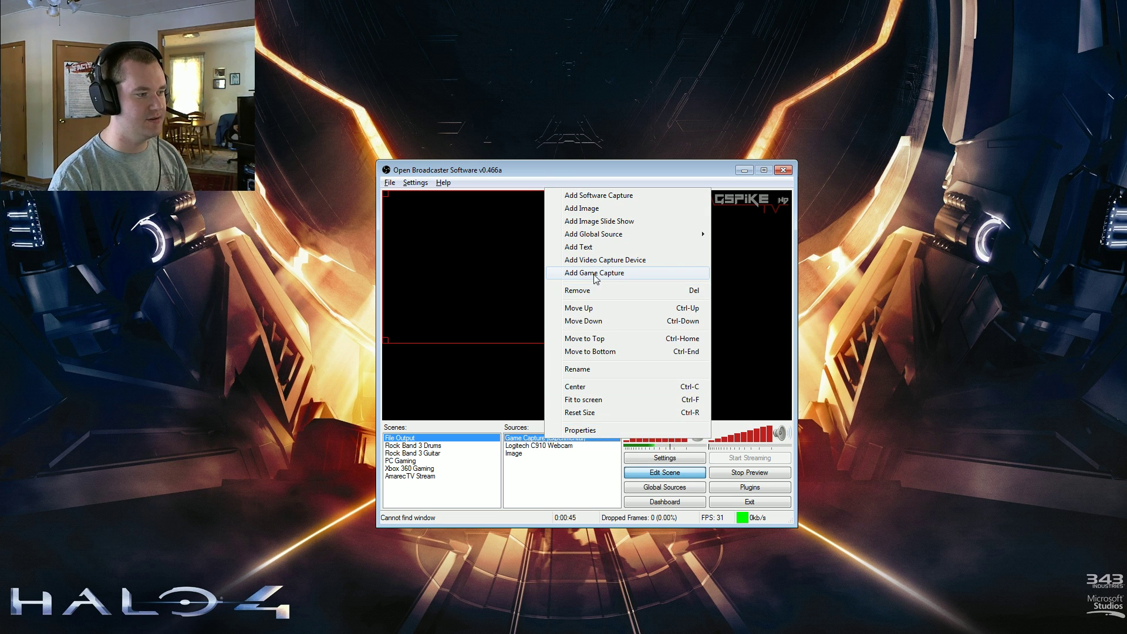
left_click(495, 386)
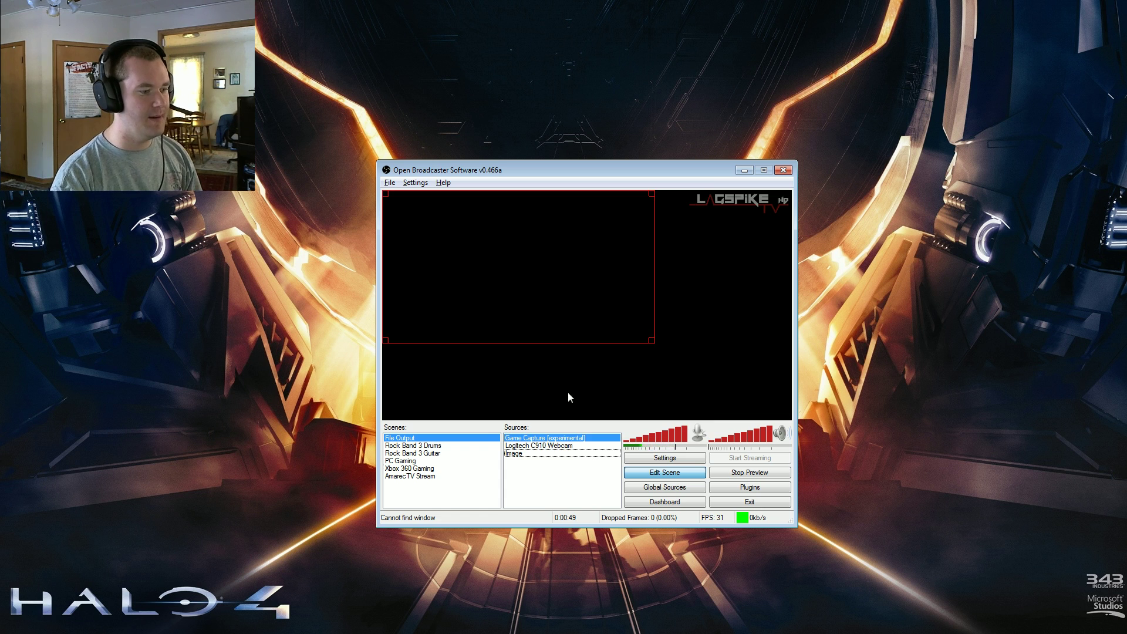
left_click(756, 487)
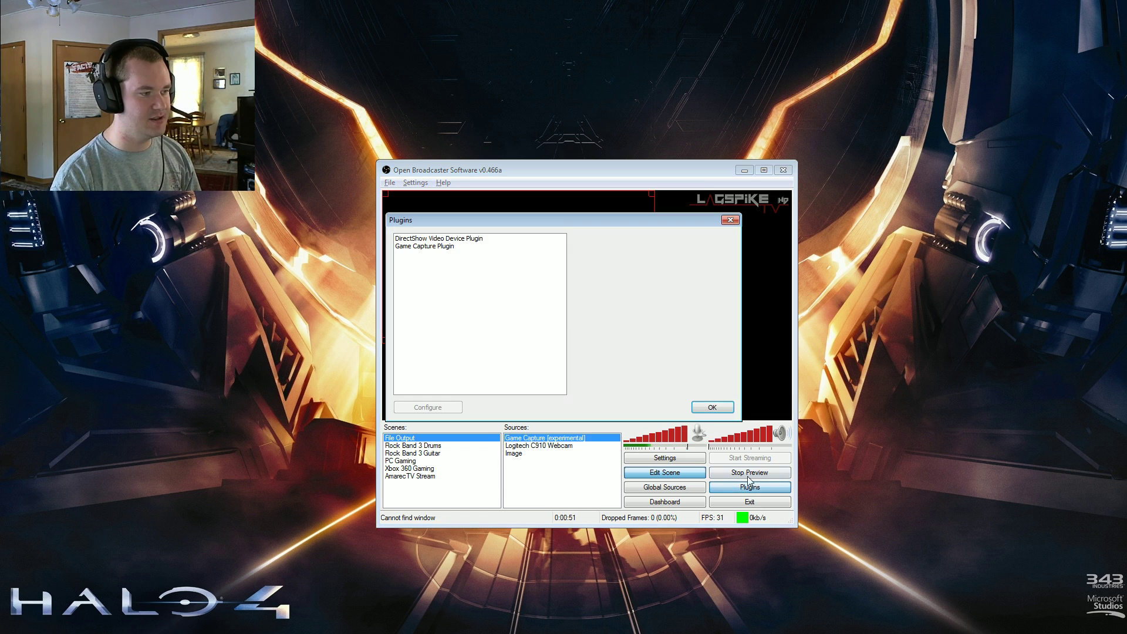
left_click(718, 408)
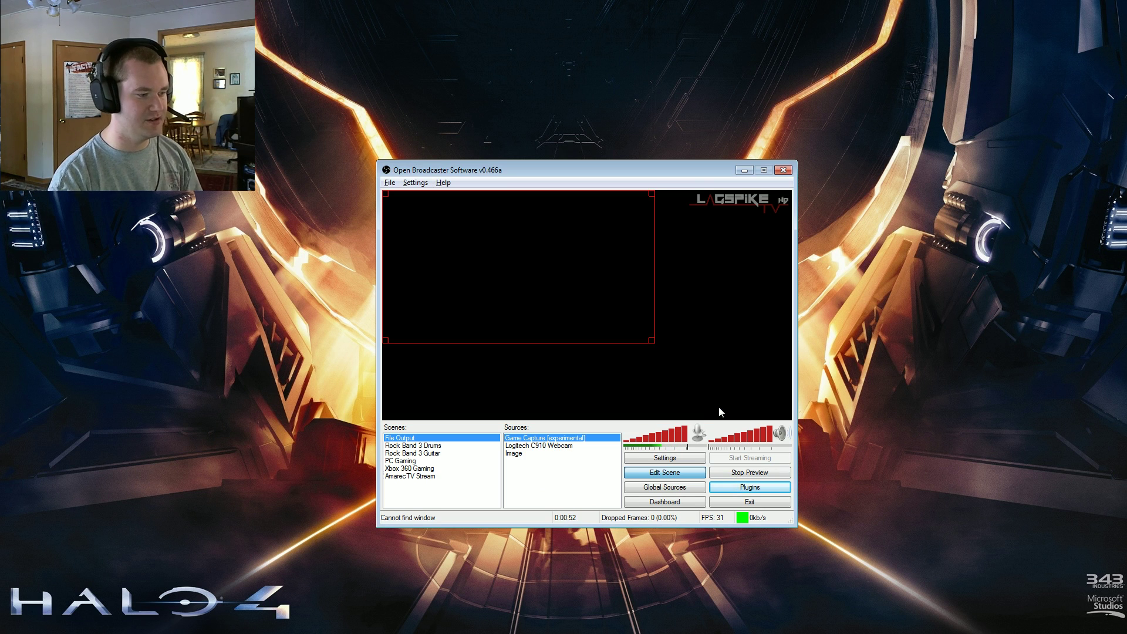
- Reopen Settings and review the profile list, keeping Instagib.tv LagSpike.tv active
left_click(653, 461)
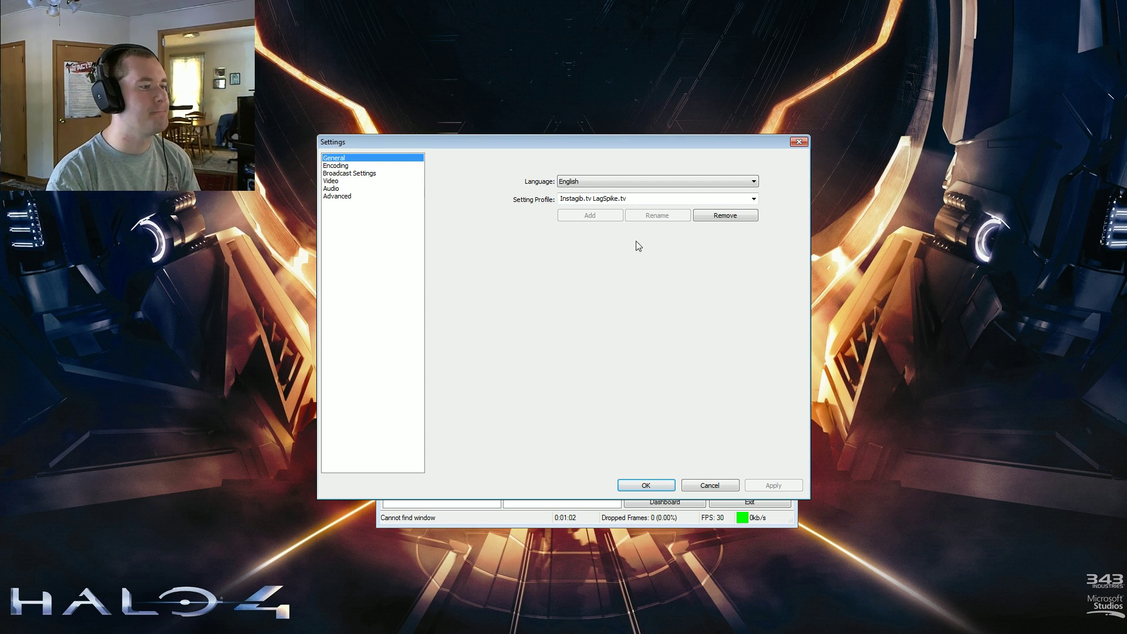
left_click(755, 198)
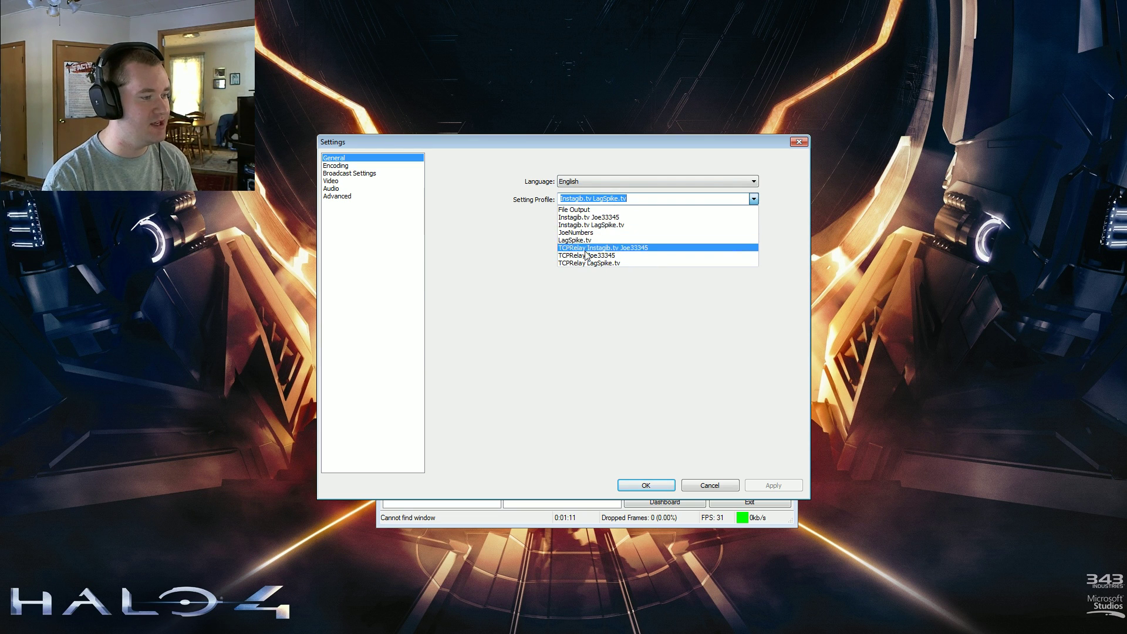
left_click(626, 322)
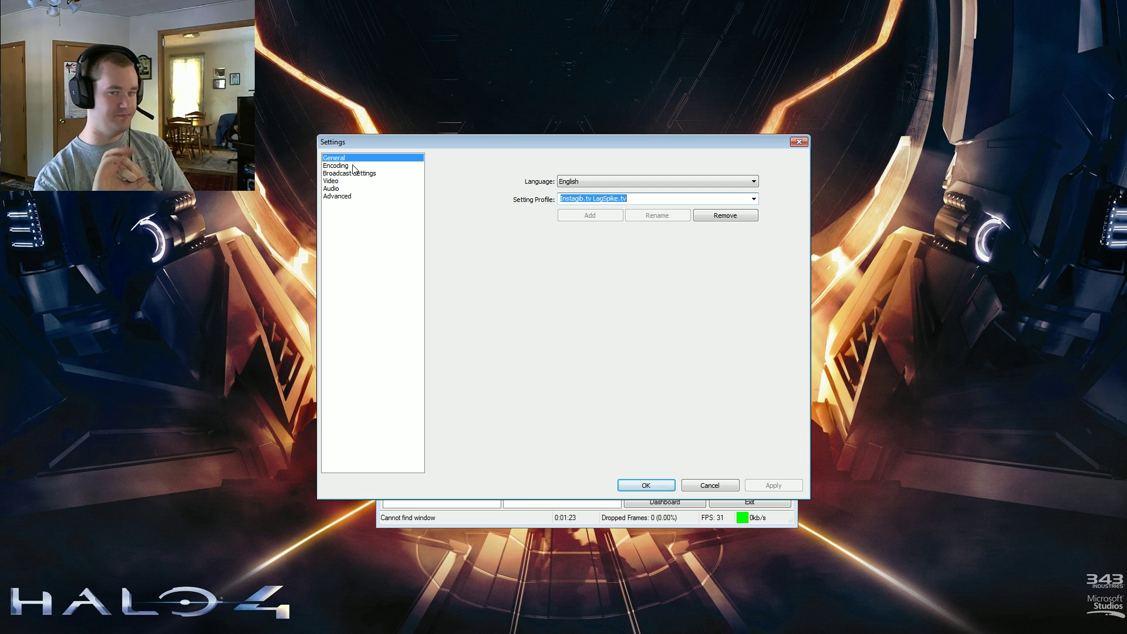
- Show the Encoding page, keeping Quality Balance at 10 and Max Bitrate at 3000
left_click(353, 167)
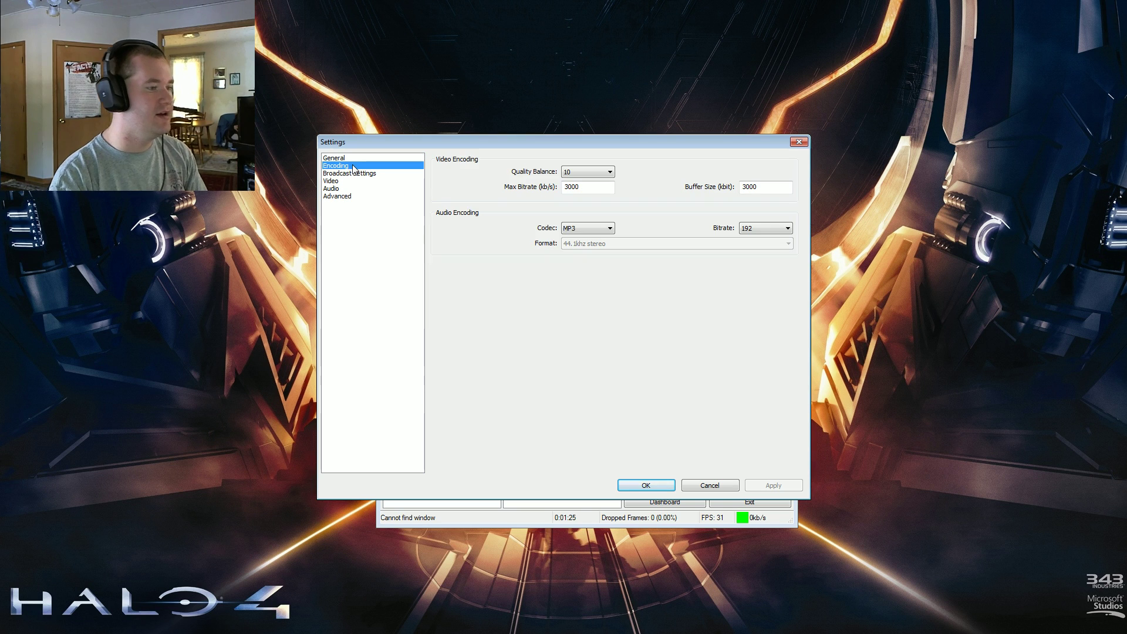
left_click(586, 172)
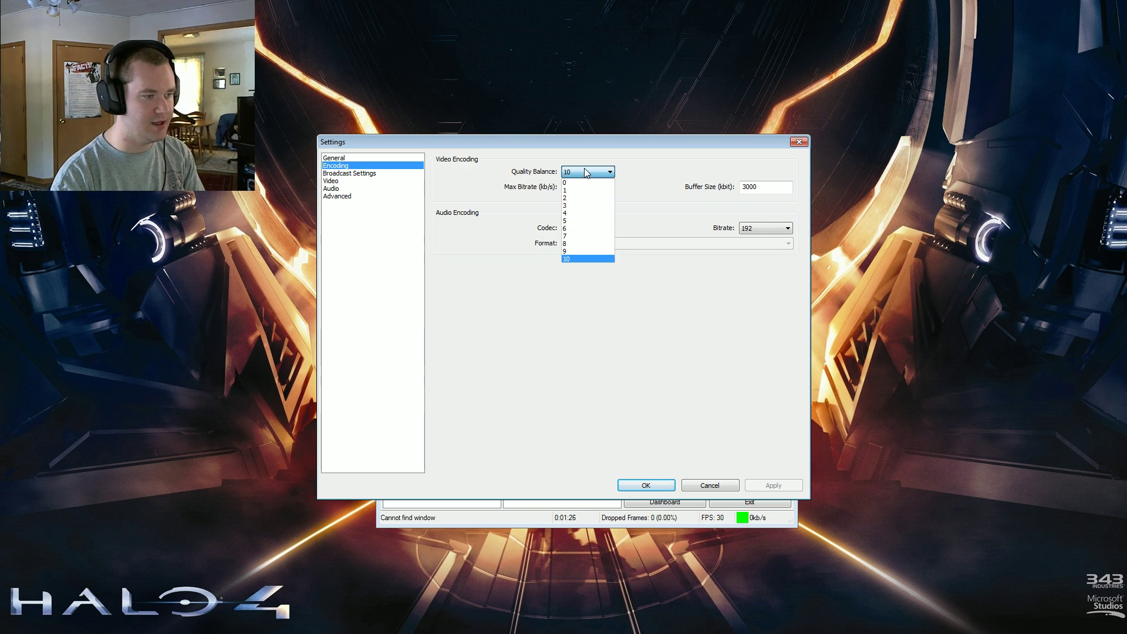
left_click(586, 173)
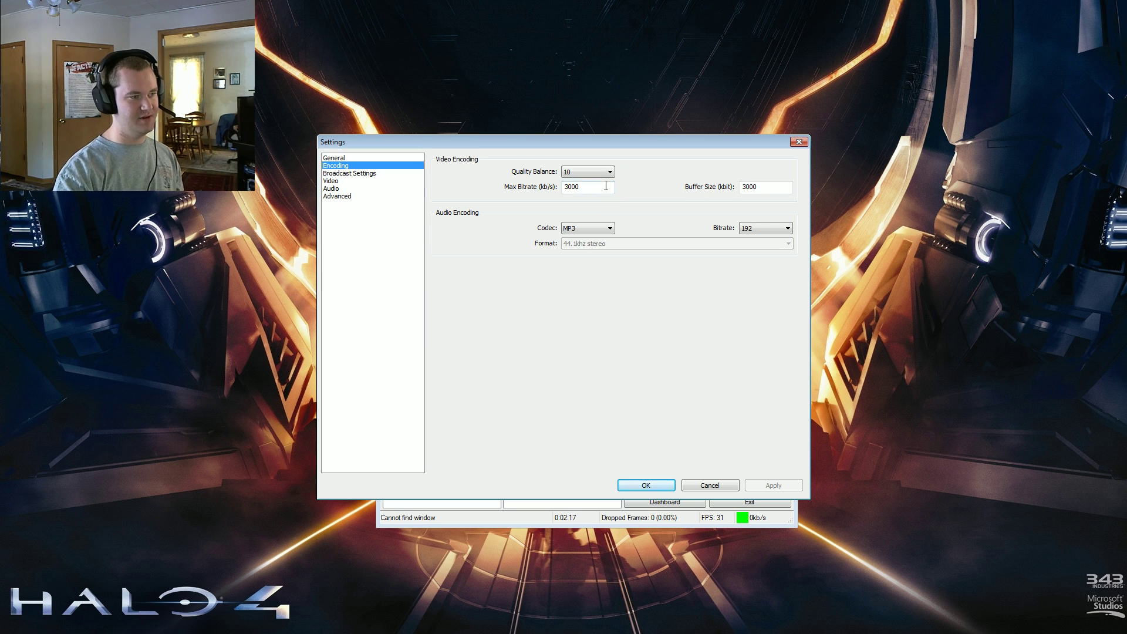
double_click(572, 186)
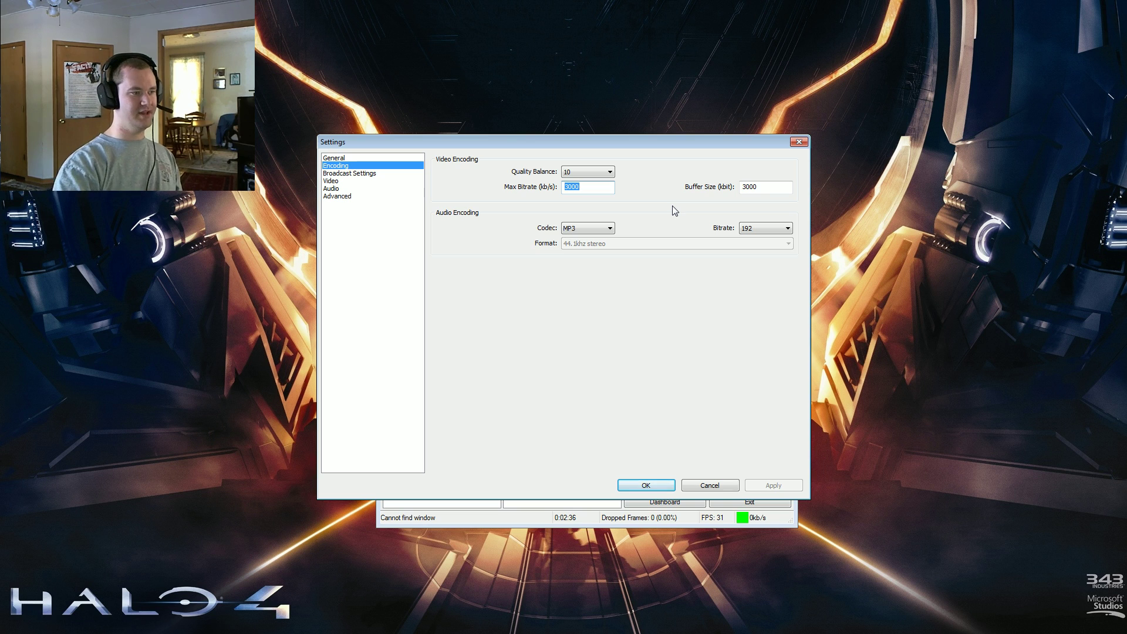
left_click(598, 188)
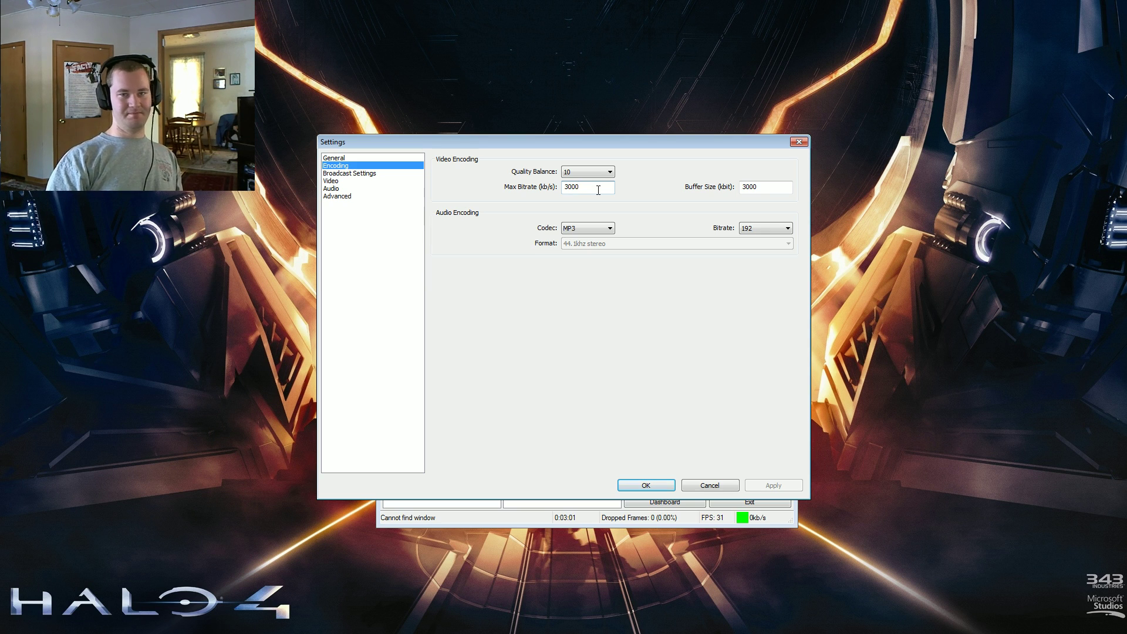
- Keep MP3 at 192 as the audio codec and apply the quality 10, 3000 kb/s settings
left_click(596, 229)
left_click(596, 230)
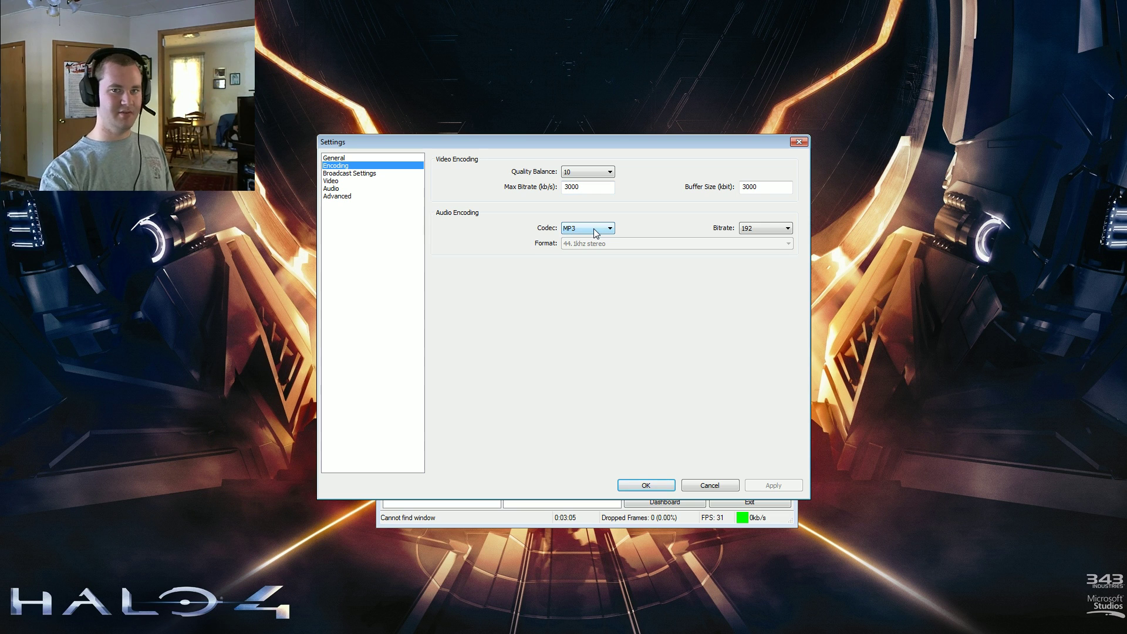
left_click(595, 230)
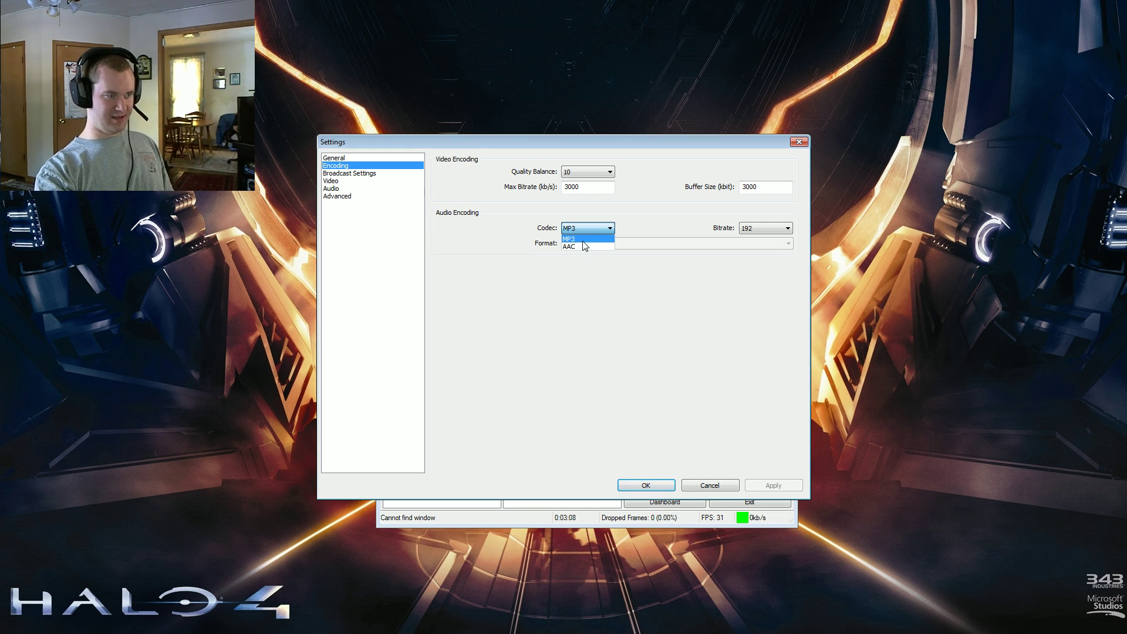
left_click(588, 239)
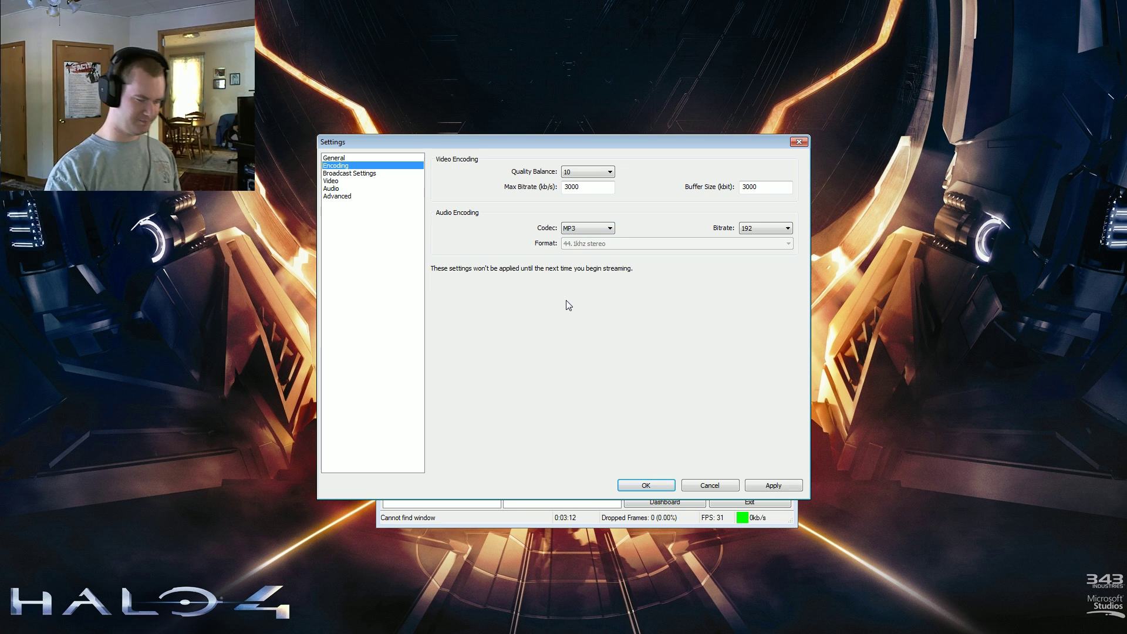
left_click(766, 486)
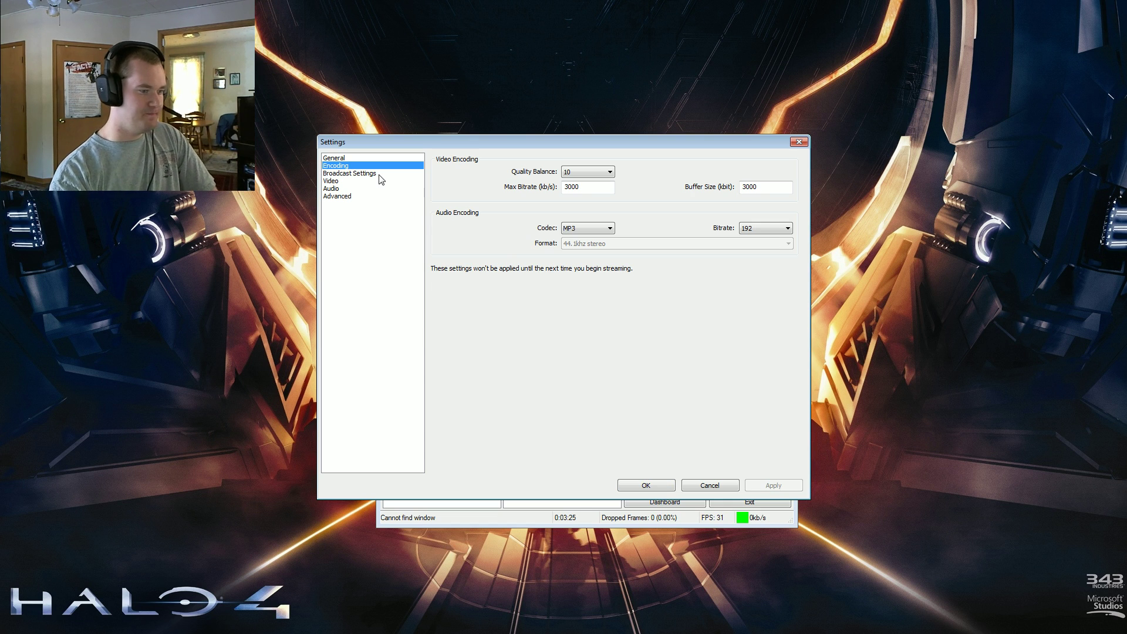
- Change the Broadcast Settings mode from Live Stream to File Output Only
left_click(376, 173)
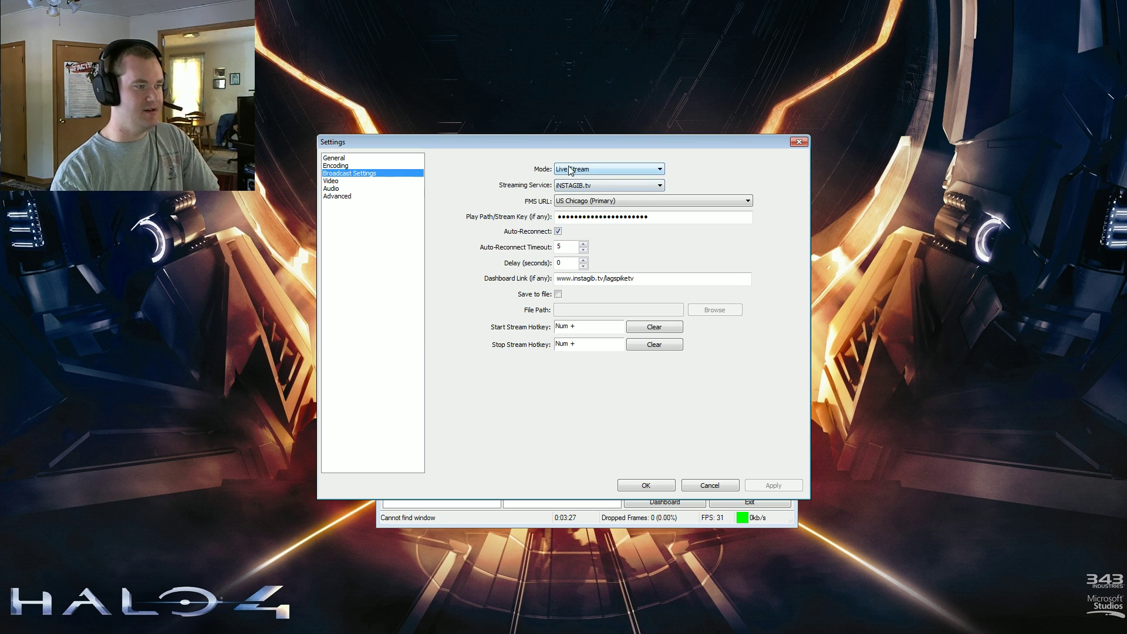
left_click(570, 171)
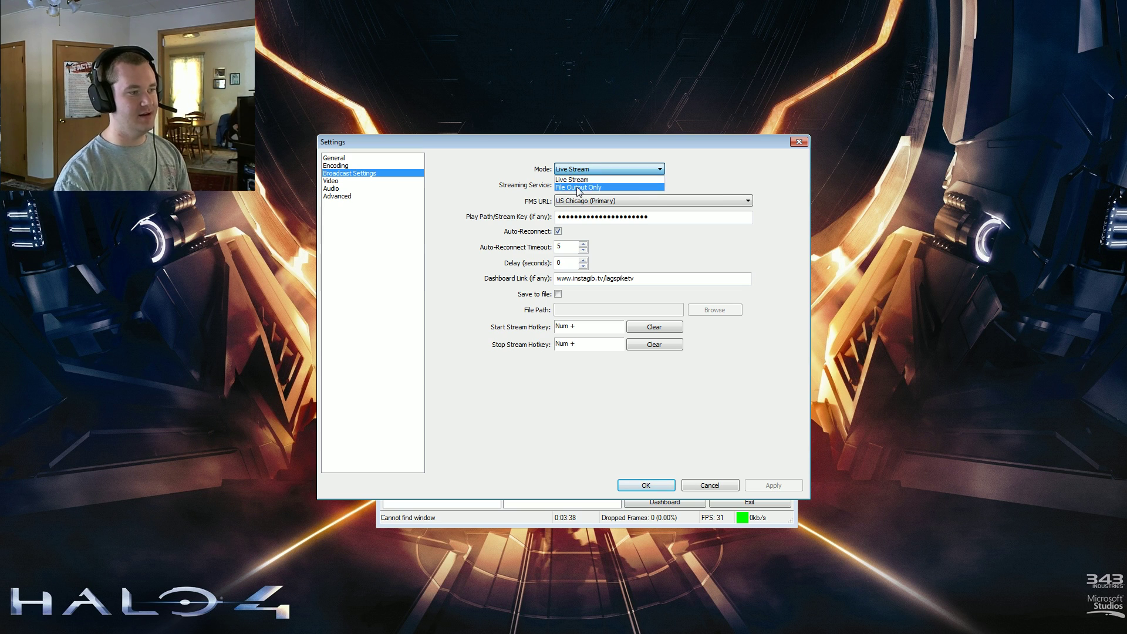
left_click(578, 187)
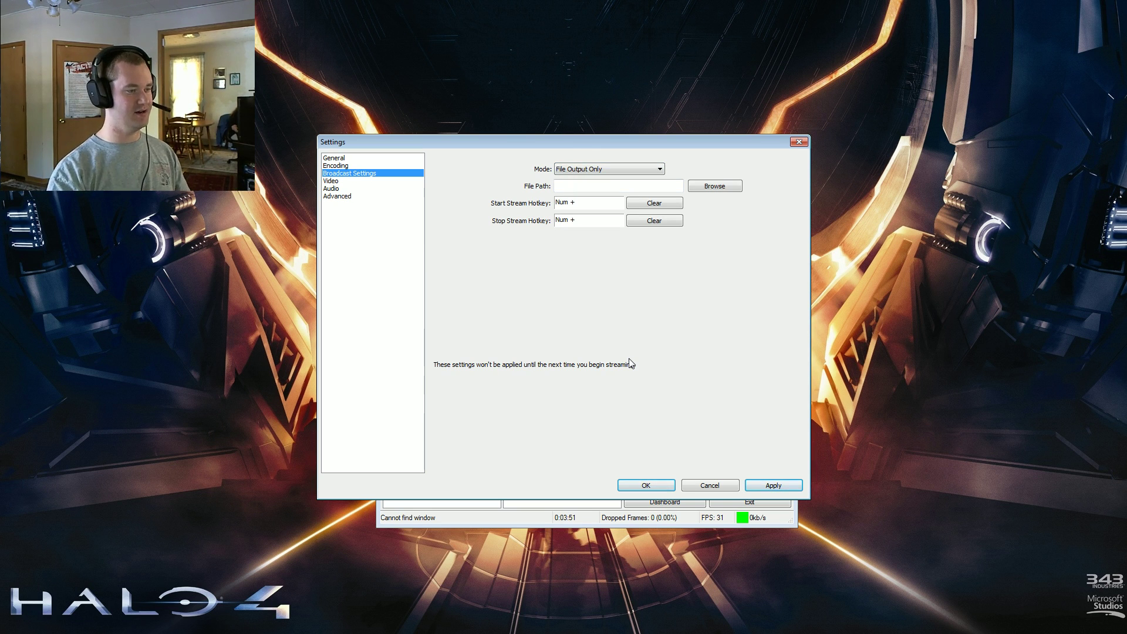
- Cancel the mode change, then reopen Broadcast Settings and keep iNSTAGIB.tv as the streaming service
left_click(710, 485)
left_click(666, 460)
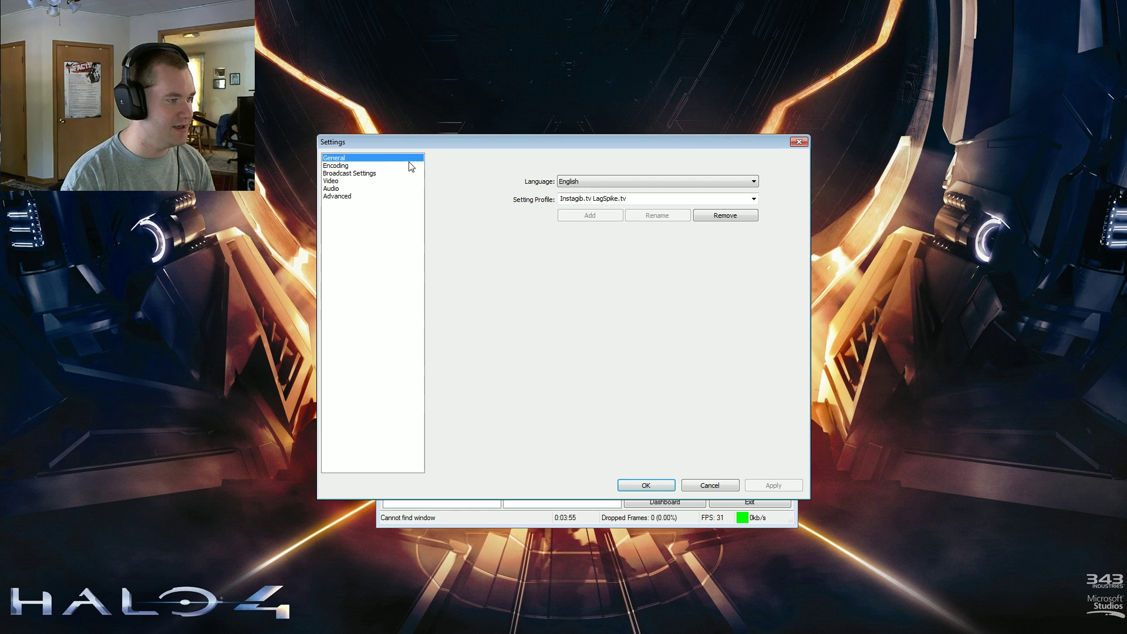
left_click(355, 173)
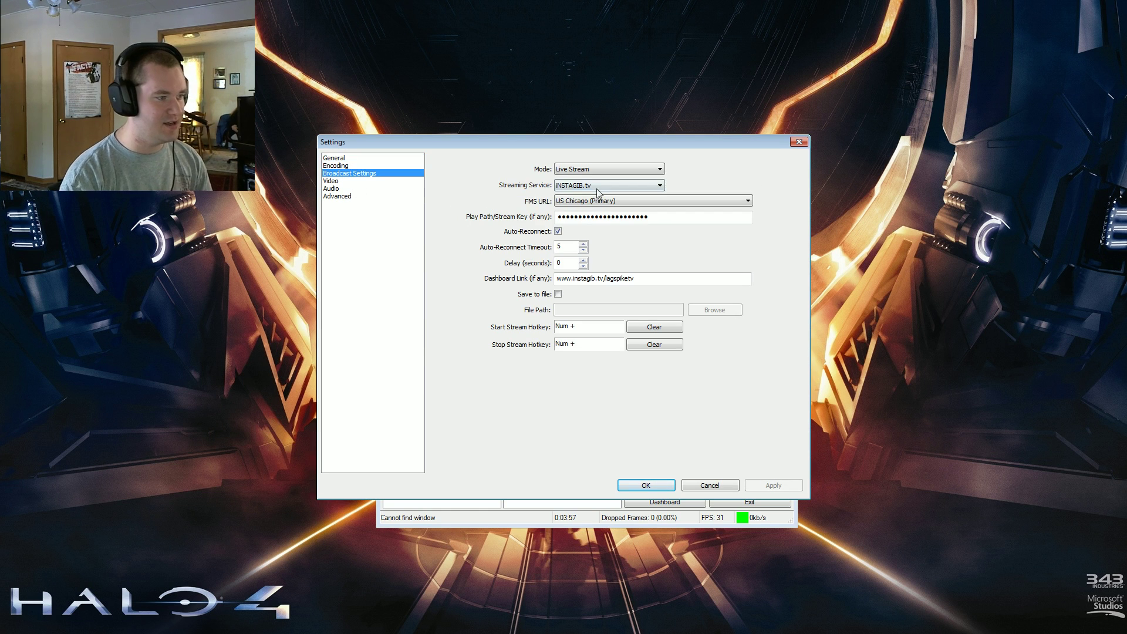
left_click(608, 186)
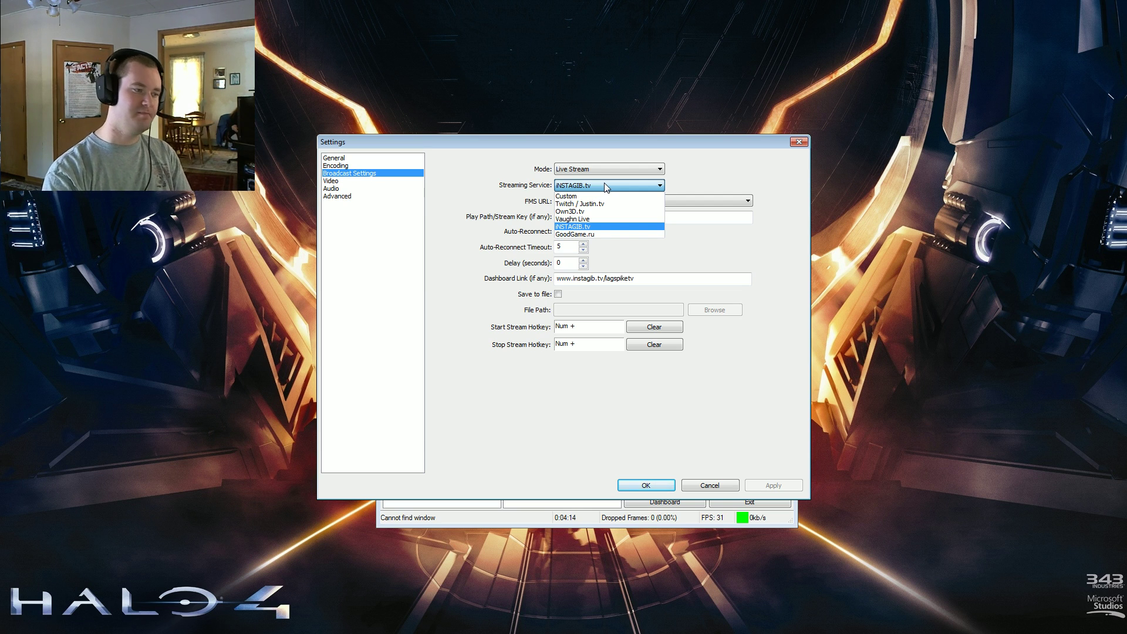
left_click(604, 182)
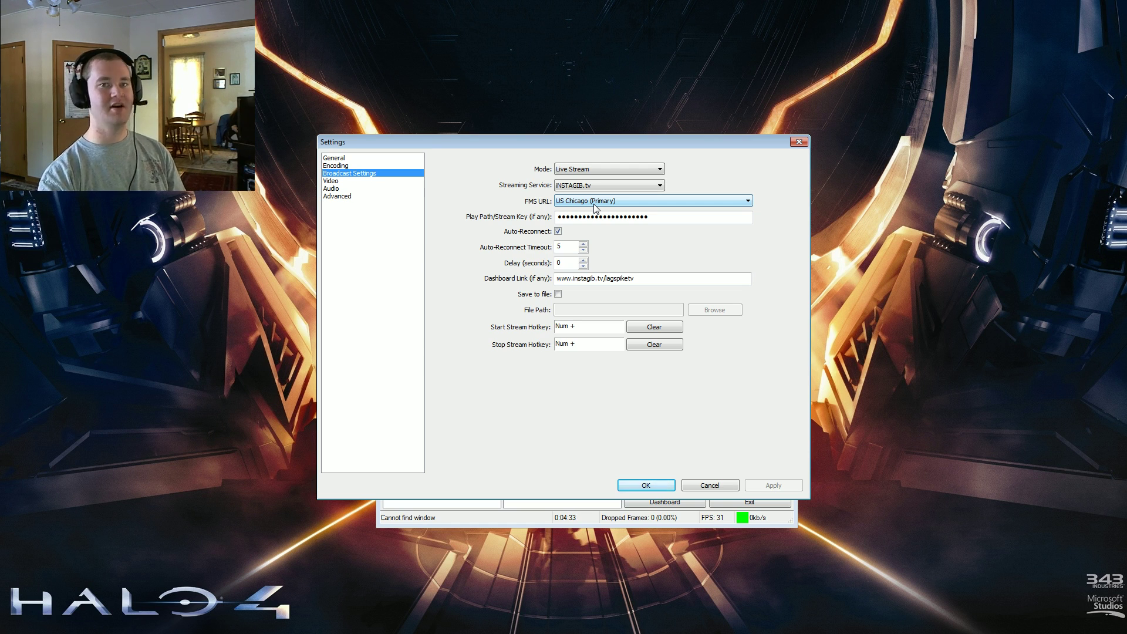
left_click(598, 186)
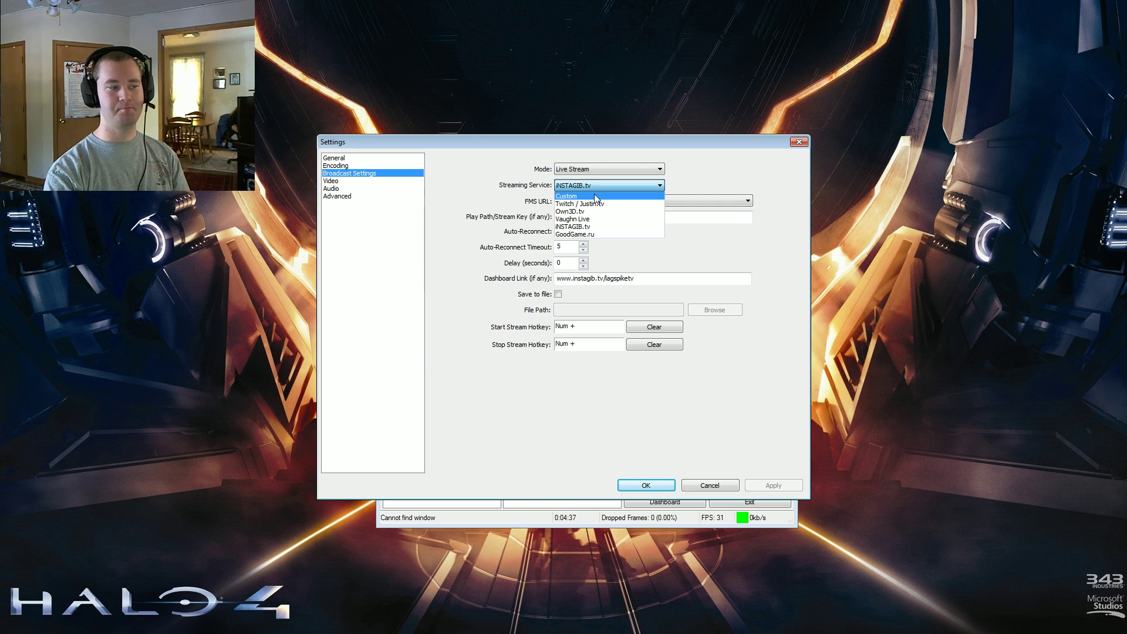
left_click(488, 195)
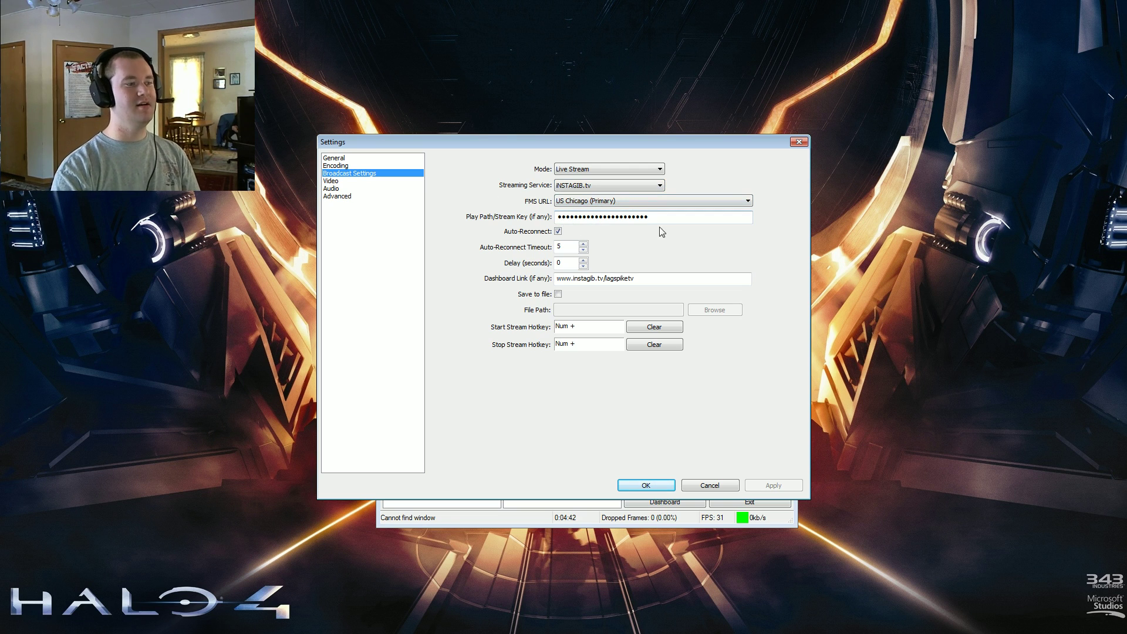
left_click_drag(651, 218, 529, 218)
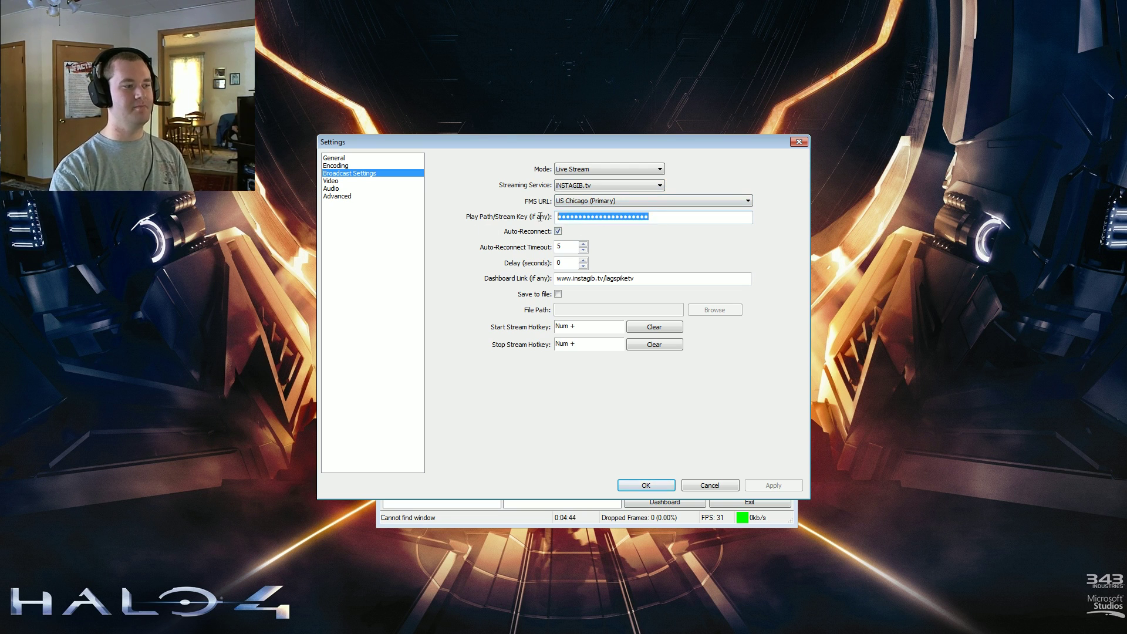
left_click(582, 217)
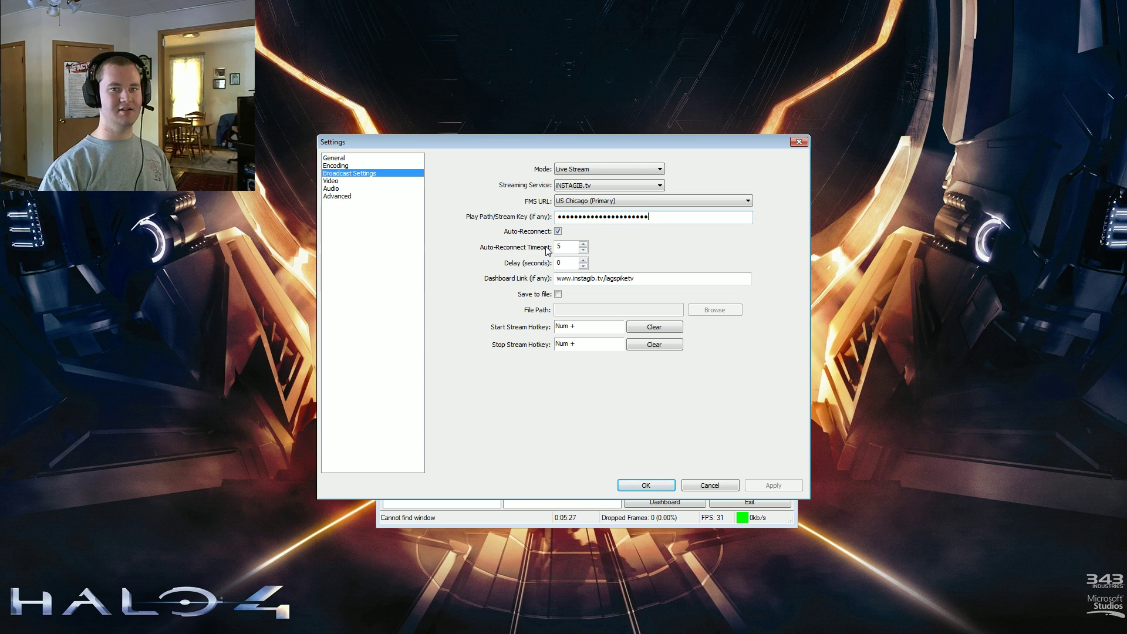
double_click(659, 281)
left_click(670, 282)
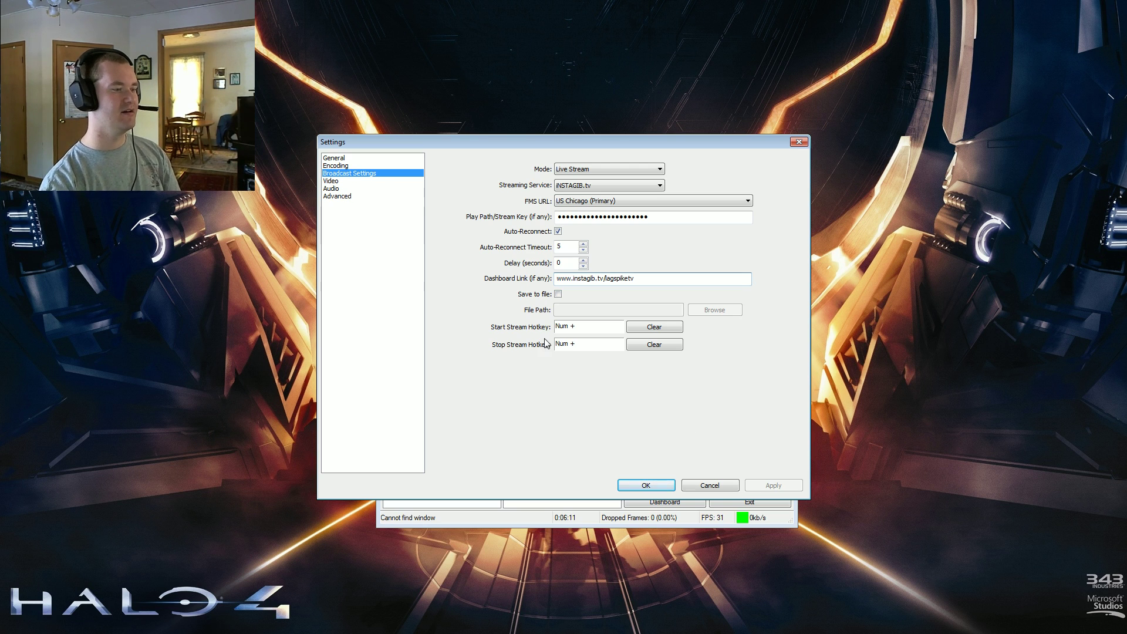
- Show the Video settings: 1920x1080 custom base, 1.50 downscale to 1280x720, 30 FPS
left_click(377, 182)
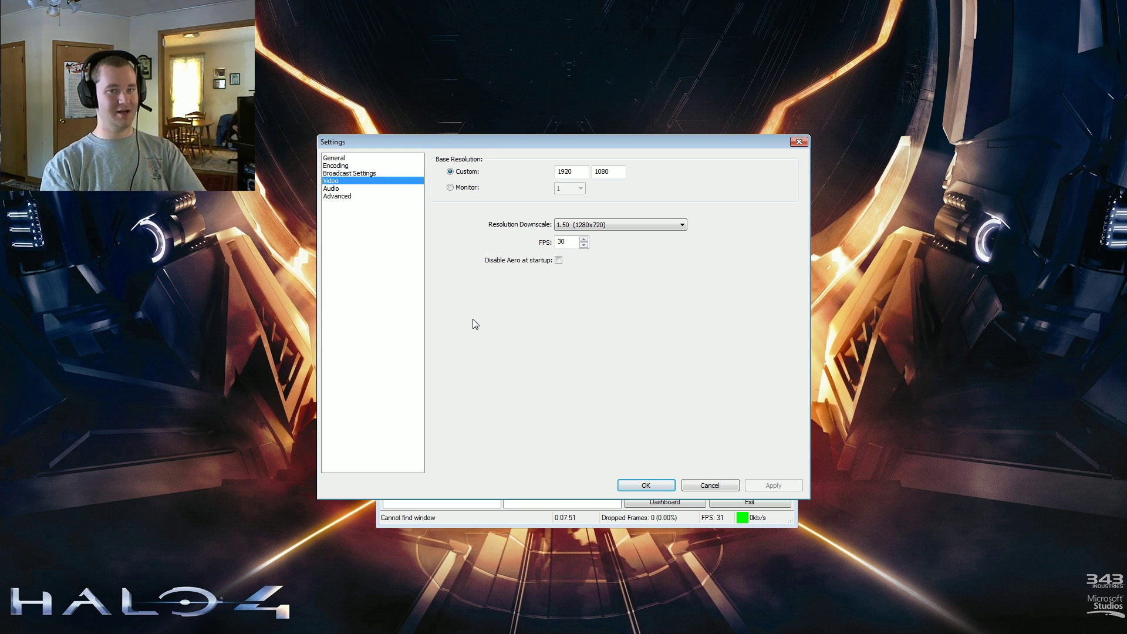
double_click(562, 241)
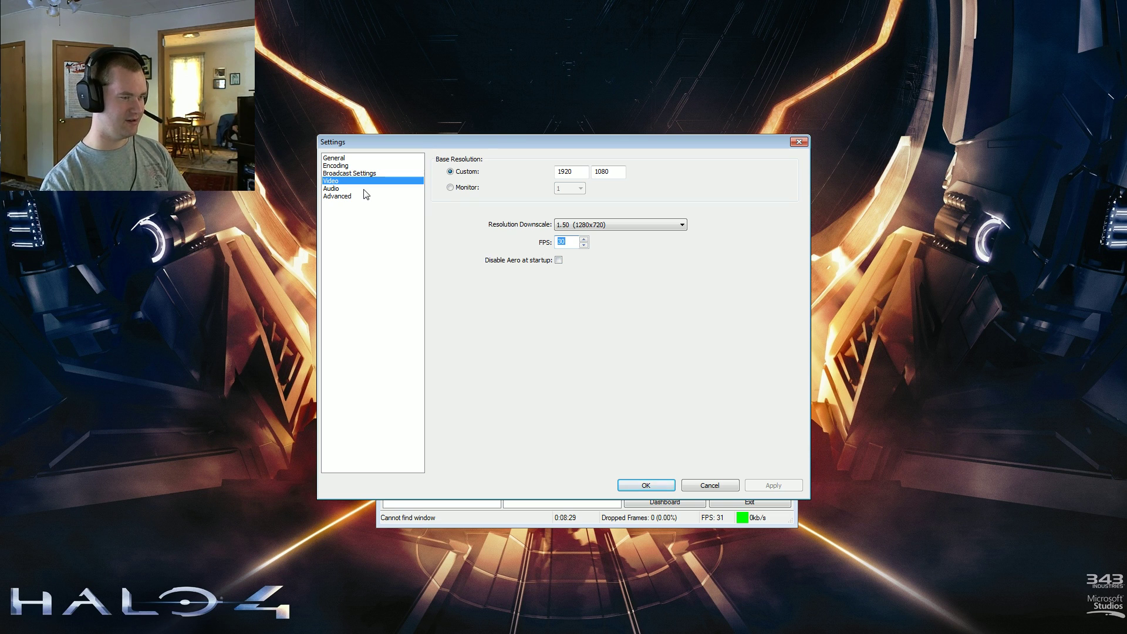
- Show the Audio settings with the Logitech G35 Headset microphone selected
left_click(364, 189)
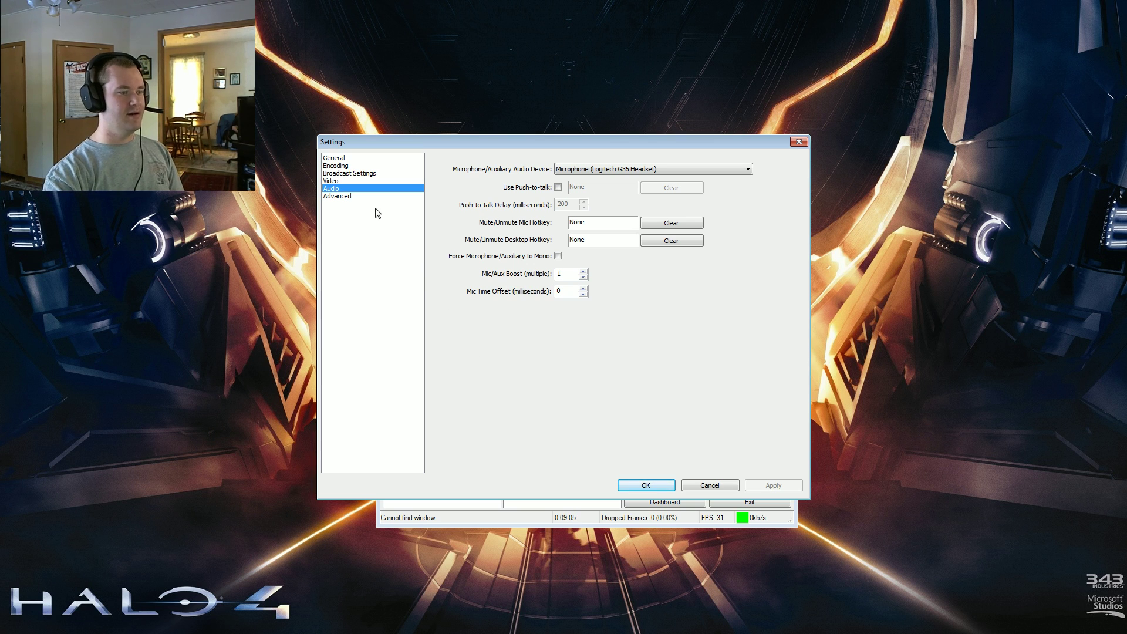
- Show Advanced settings: multithreaded optimizations, veryfast x264 preset, 1460 send buffer
left_click(355, 198)
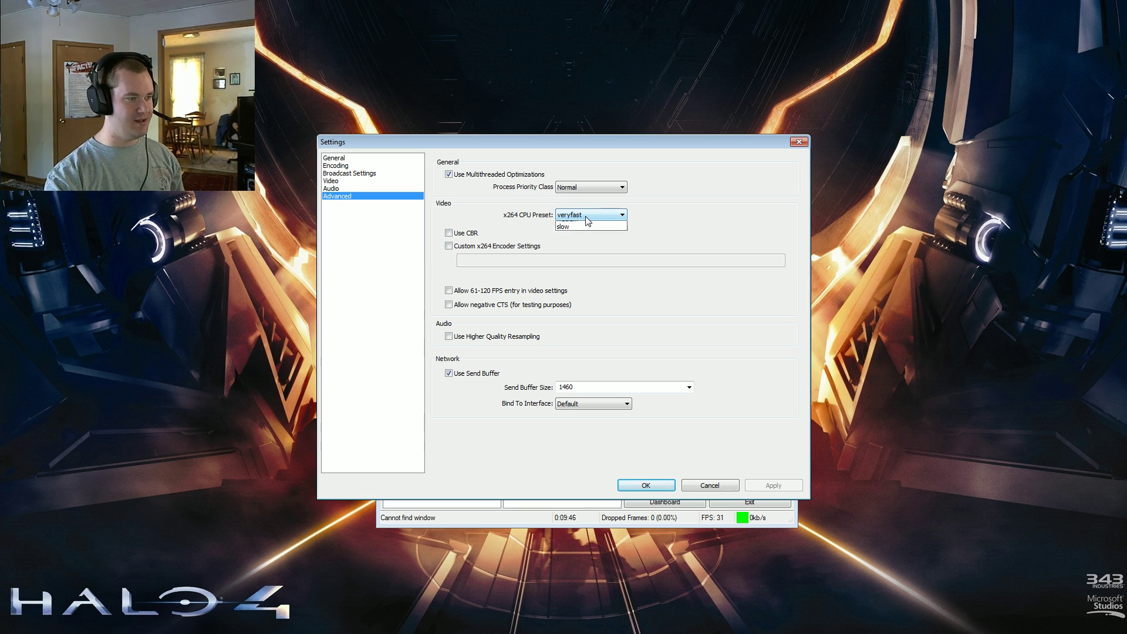
left_click(588, 216)
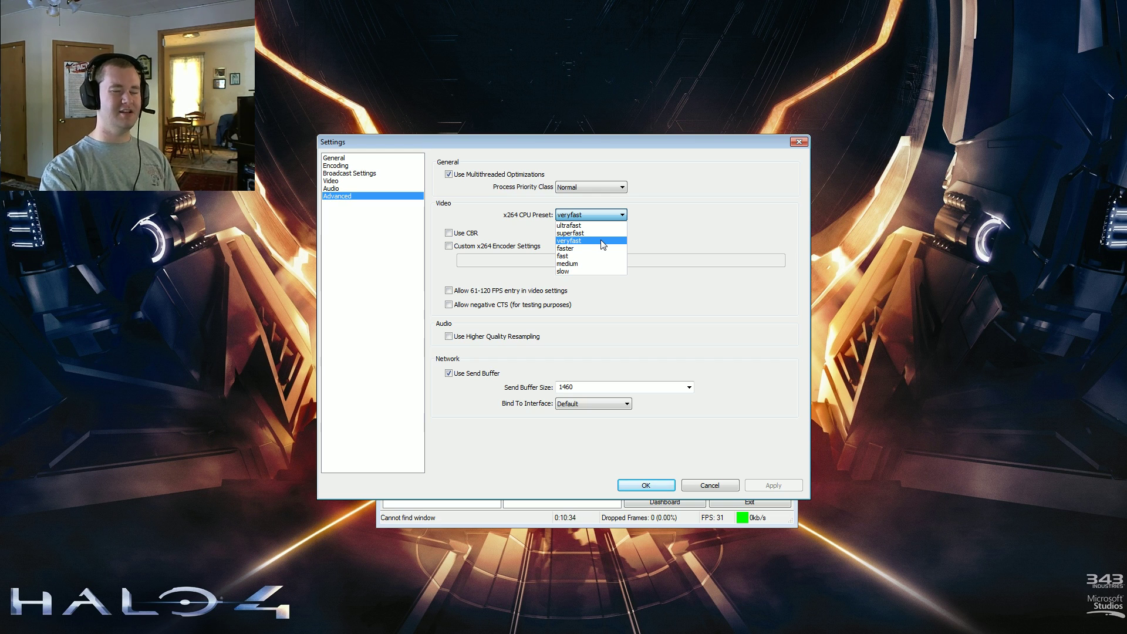
left_click(602, 244)
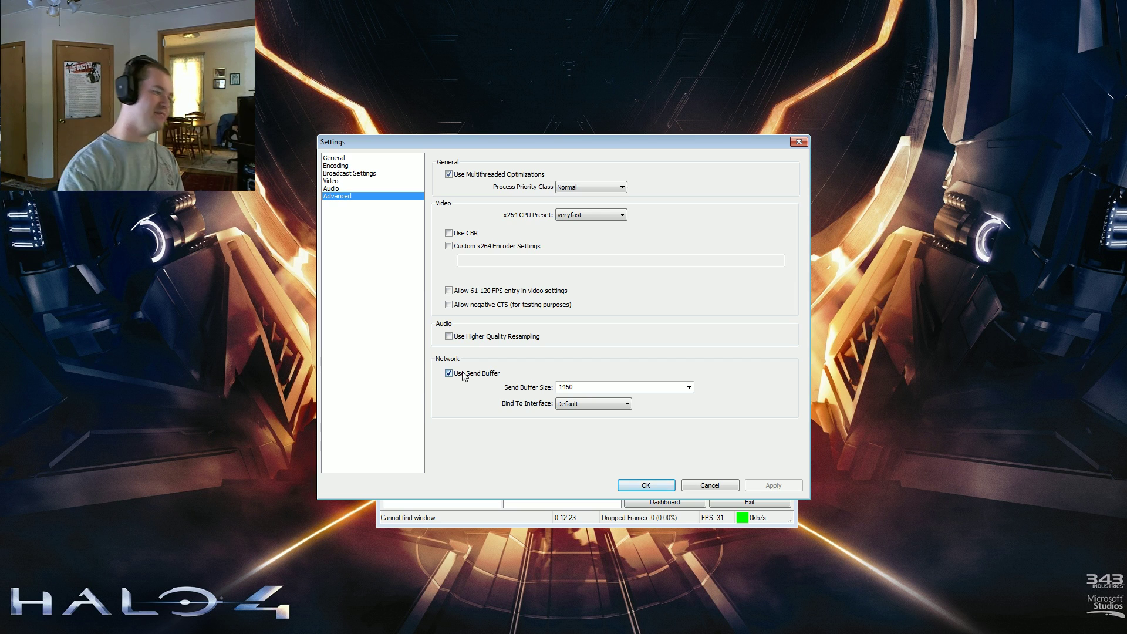
left_click(690, 388)
left_click(689, 388)
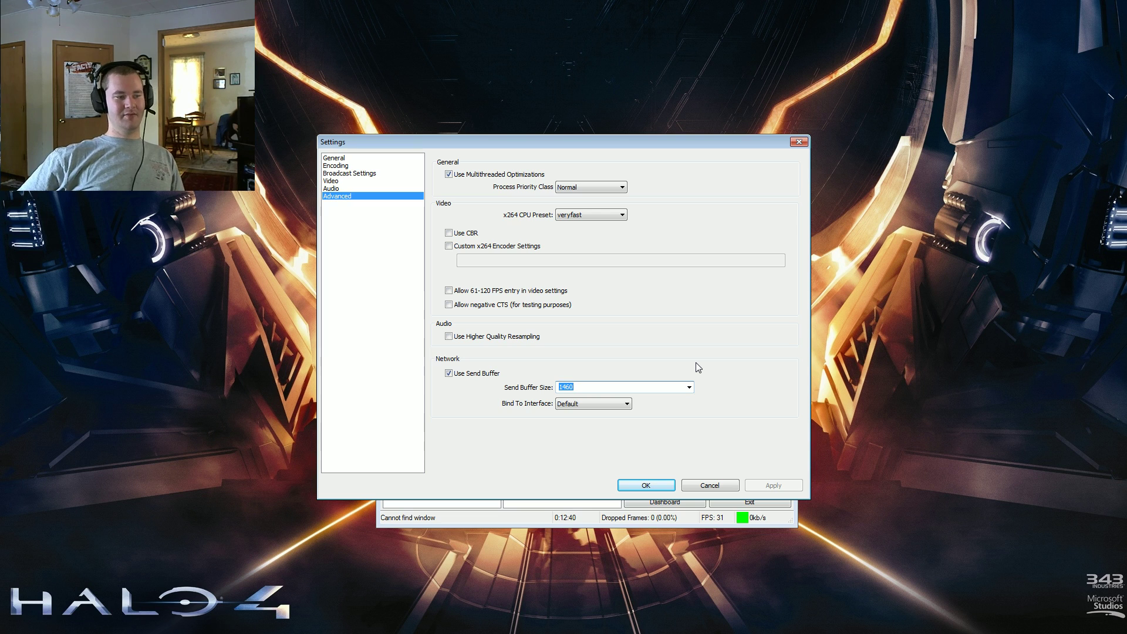
- Keep the Default network interface, close Settings, and switch to the PC Gaming scene
left_click(628, 406)
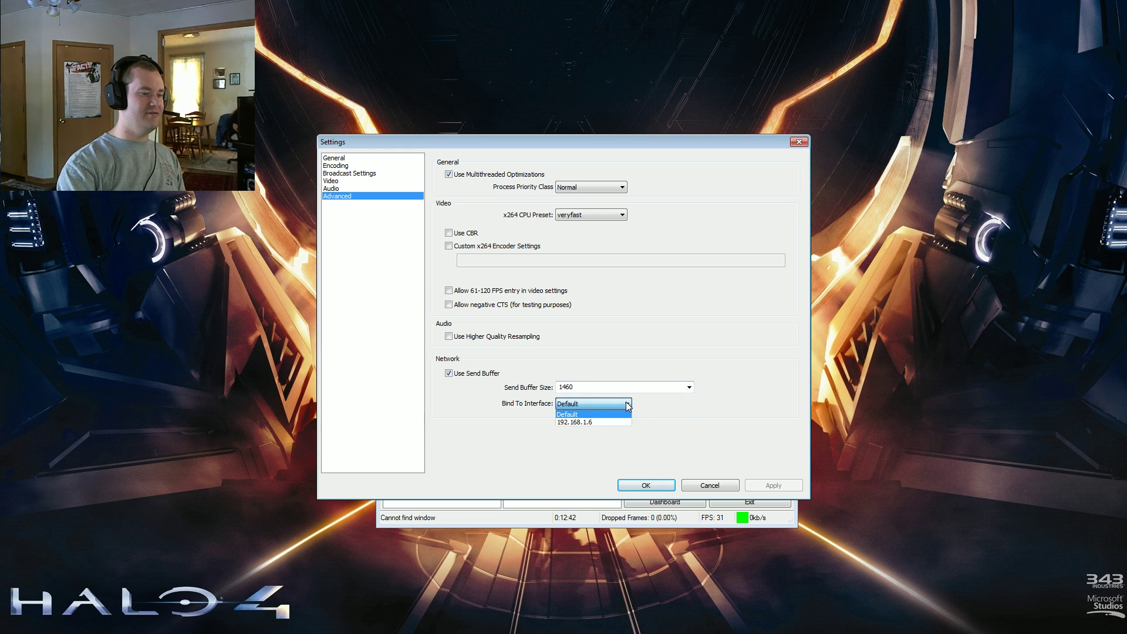
left_click(652, 488)
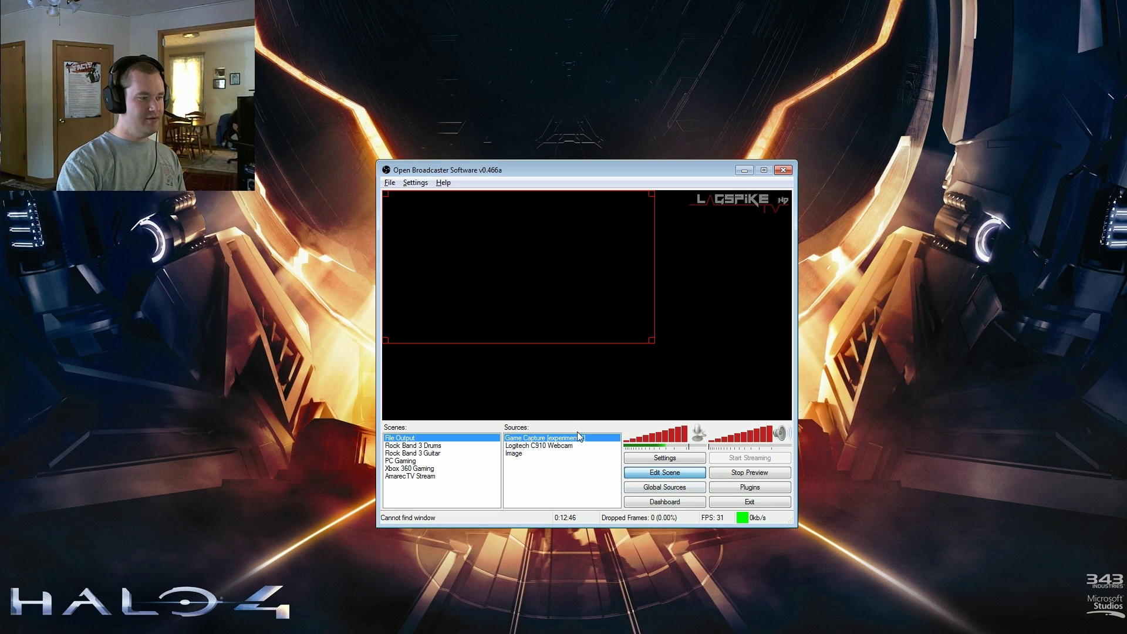
left_click(418, 461)
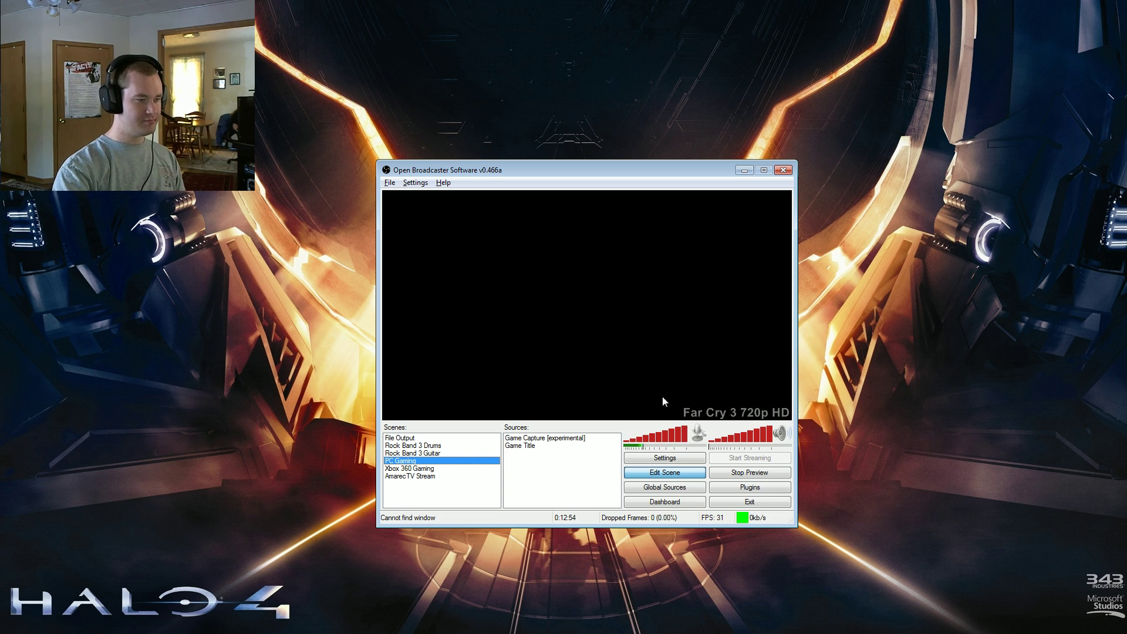
- Review the Game Capture [experimental] source's properties
left_click(588, 438)
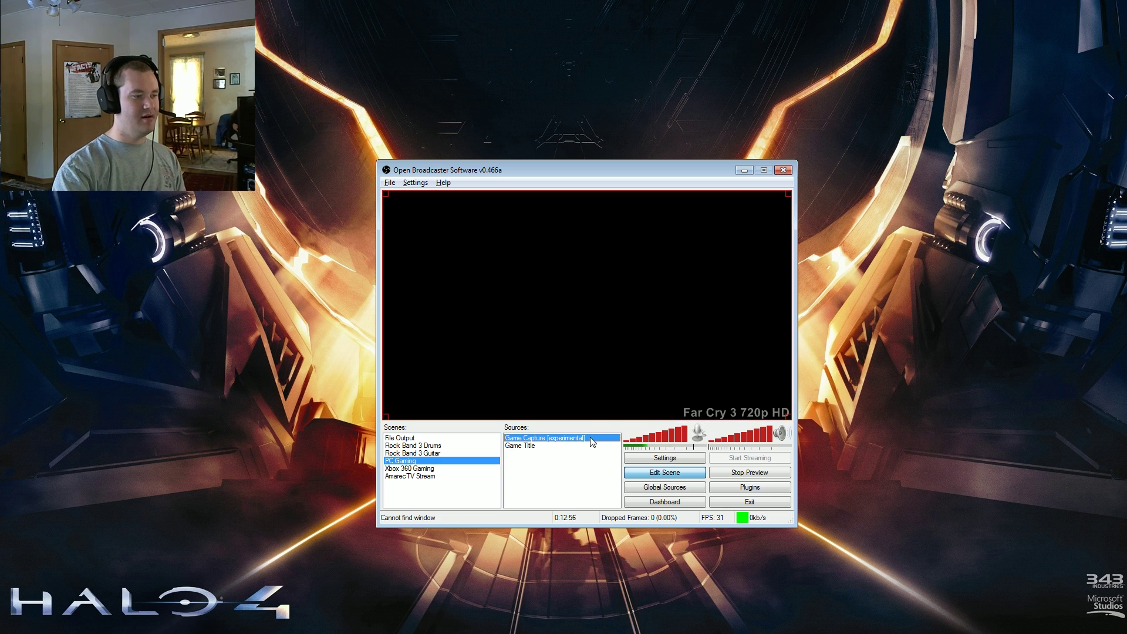
right_click(590, 439)
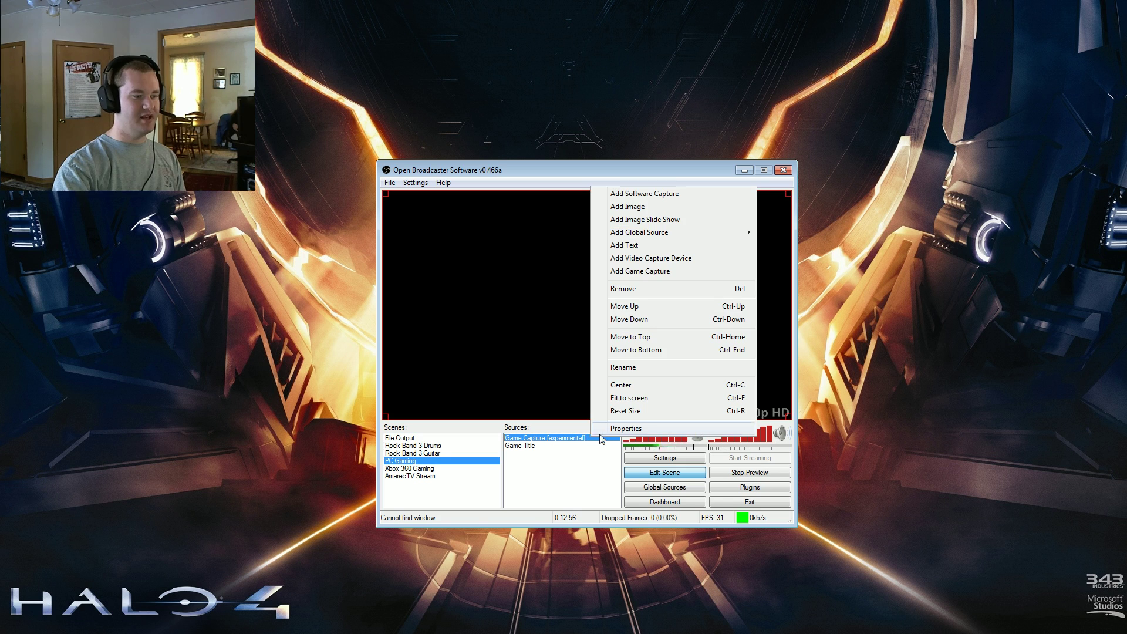
left_click(554, 443)
right_click(555, 443)
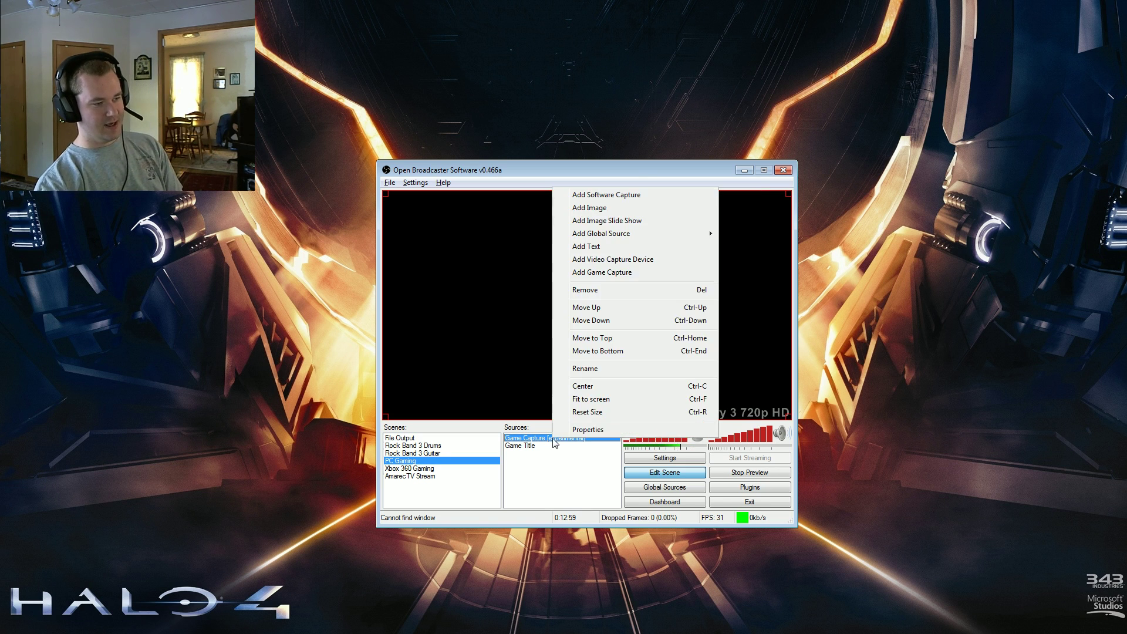
left_click(587, 430)
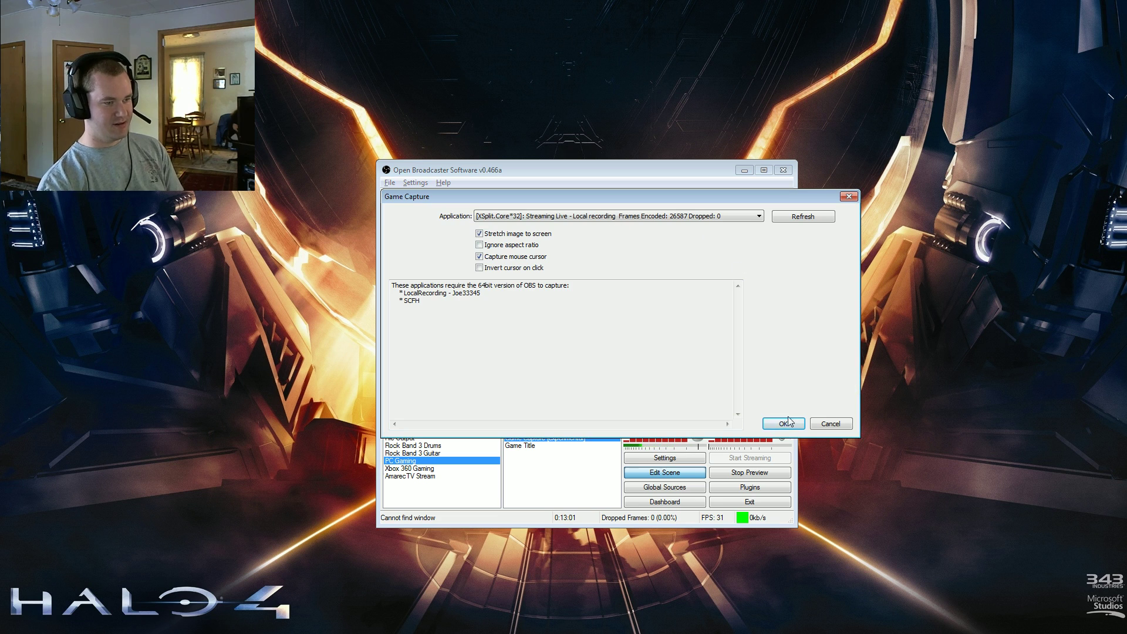
left_click(783, 423)
- Remove the Game Capture [experimental] source from the PC Gaming scene
right_click(588, 438)
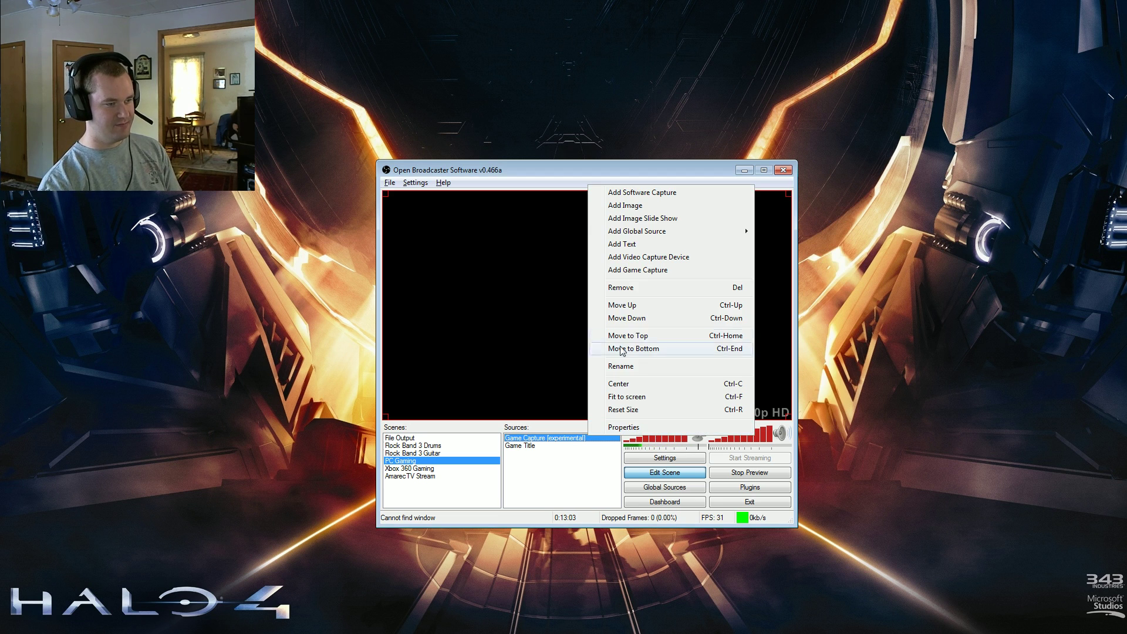
left_click(624, 288)
left_click(575, 361)
right_click(520, 470)
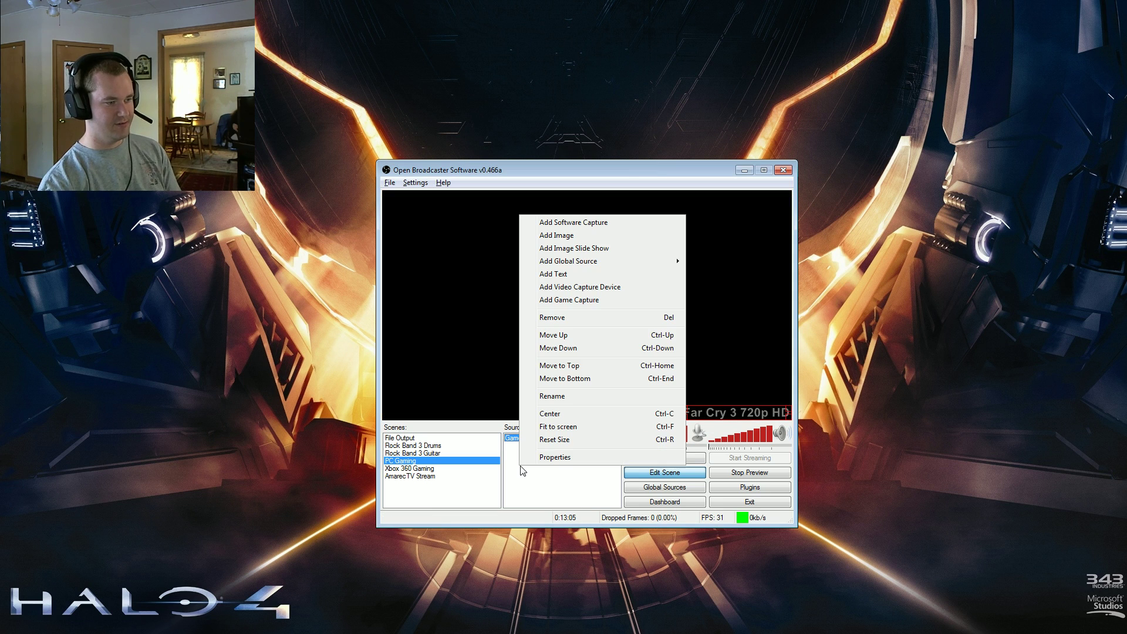
- Add a Game Capture source named 'Far Cry 3' capturing XSplit, stretched to the screen
left_click(565, 301)
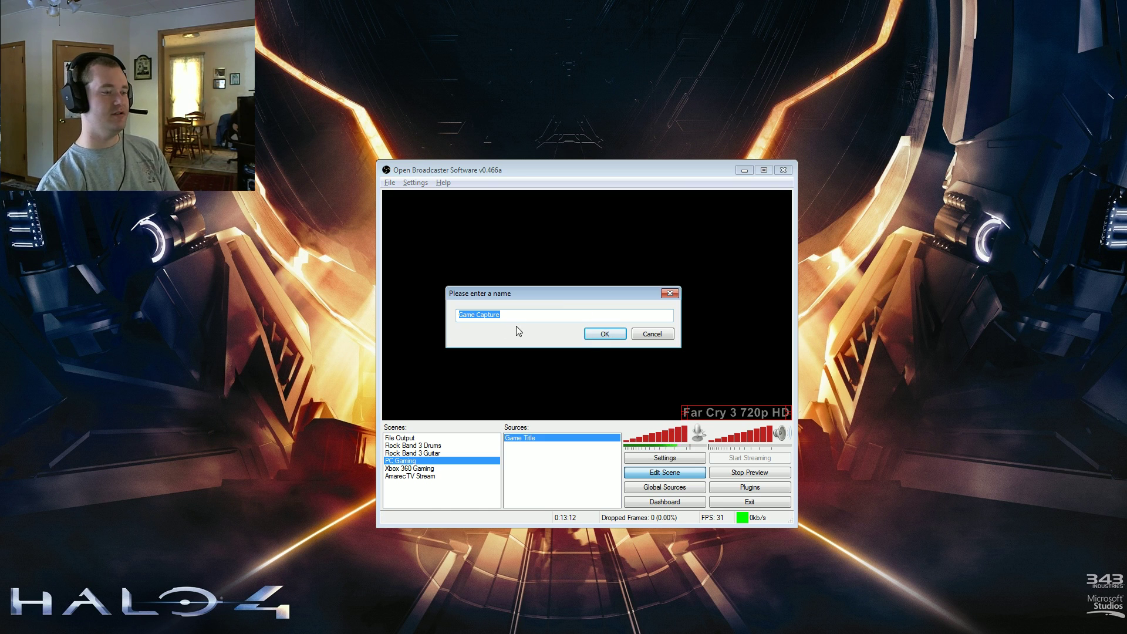
type("Far Cry 3")
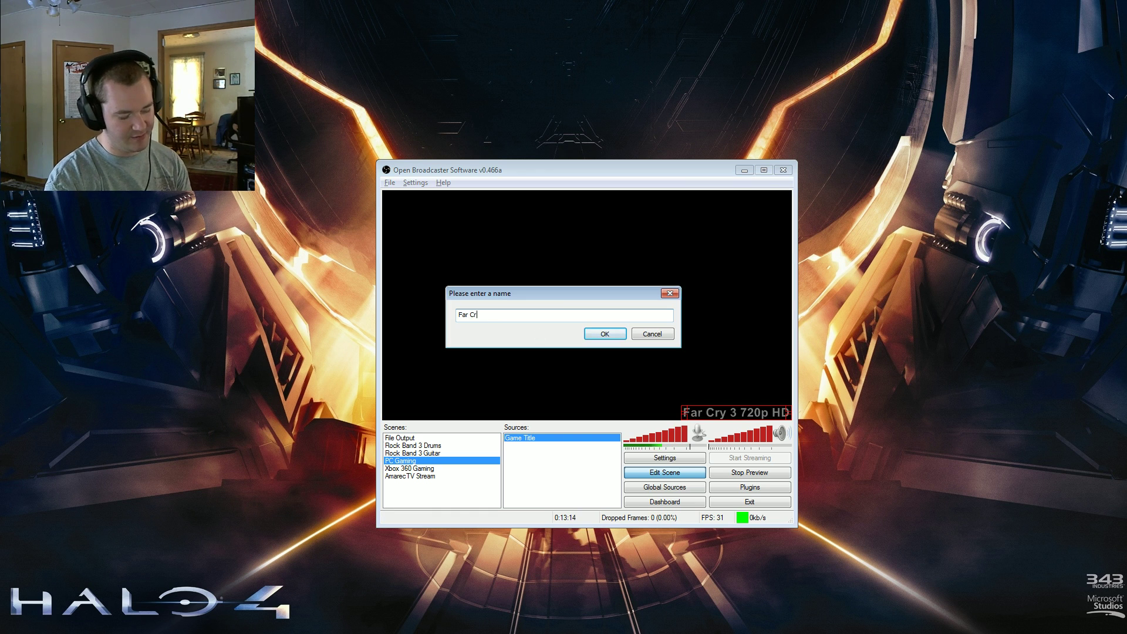
key("Return")
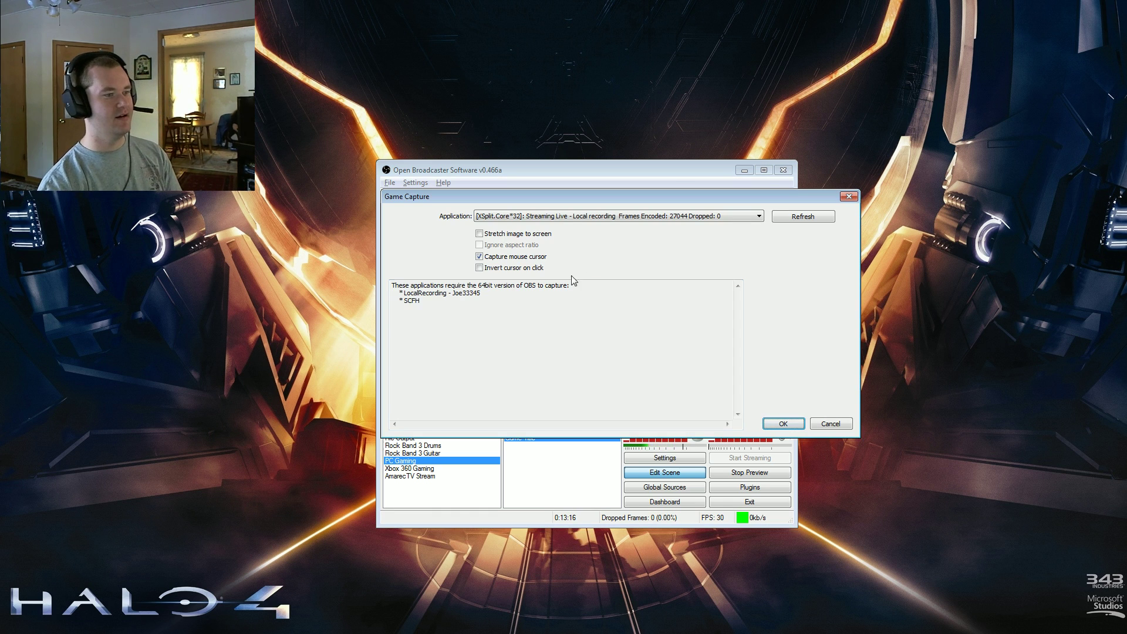
left_click(611, 221)
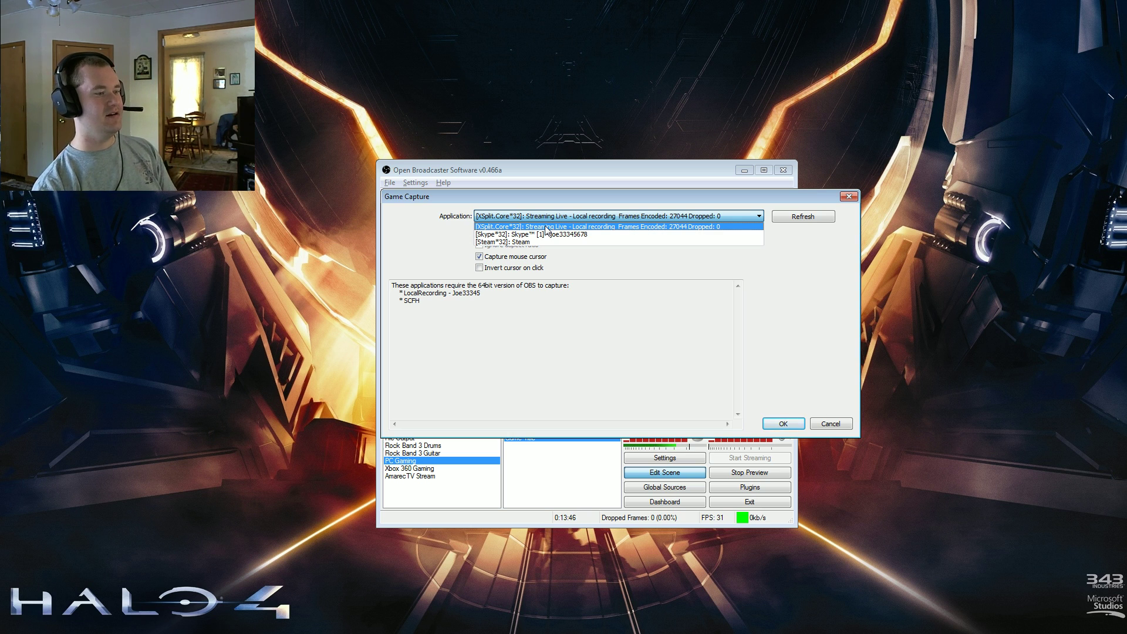
left_click(545, 227)
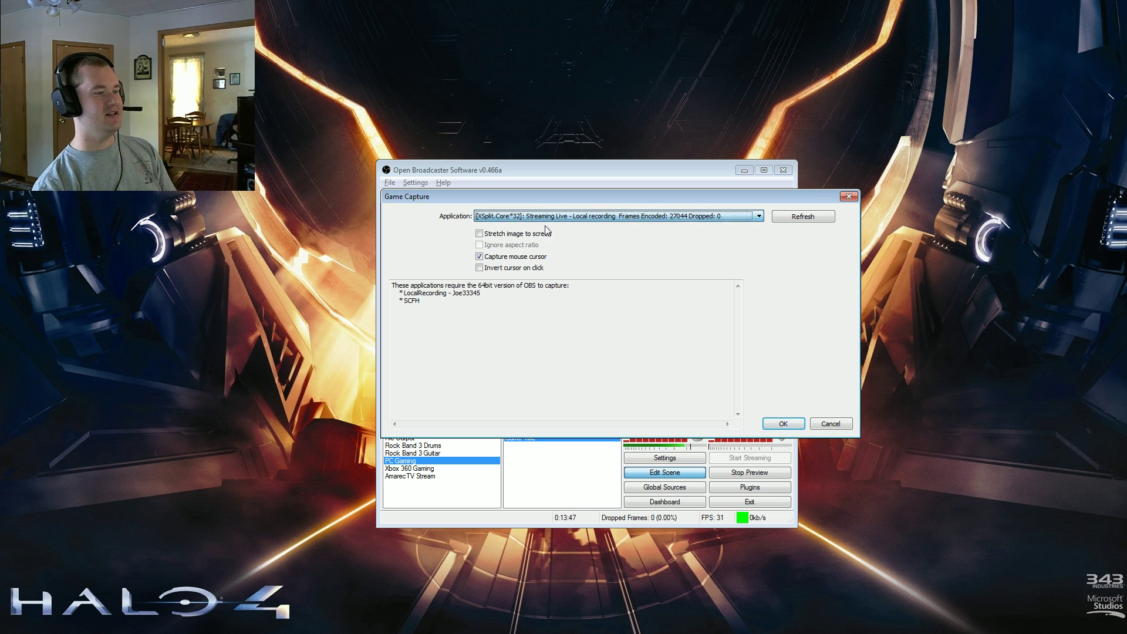
left_click(517, 235)
left_click_drag(586, 199, 525, 316)
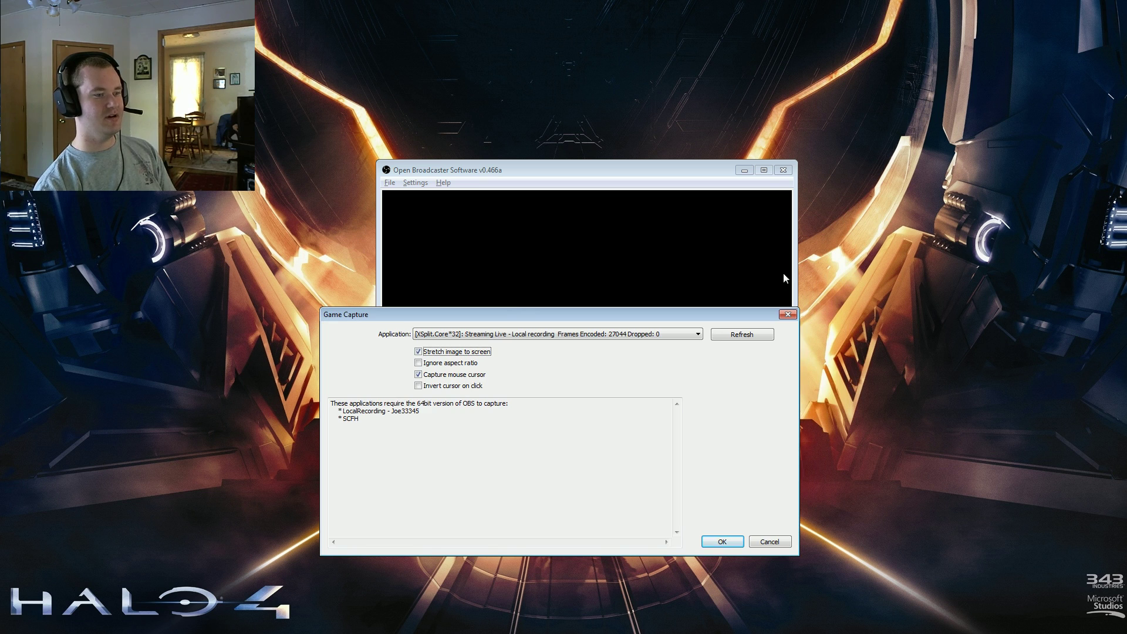
mouse_move(595, 316)
left_mouse_down()
mouse_move(615, 222)
mouse_move(671, 146)
left_mouse_up()
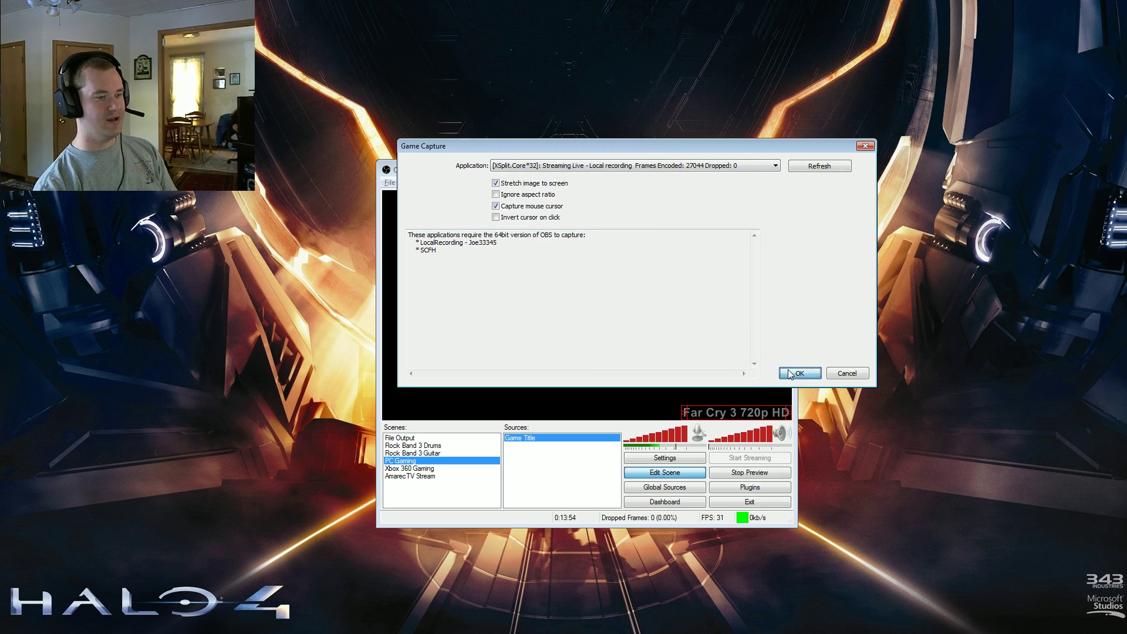
- Confirm the Far Cry 3 capture settings and move the source above Game Title
left_click(813, 372)
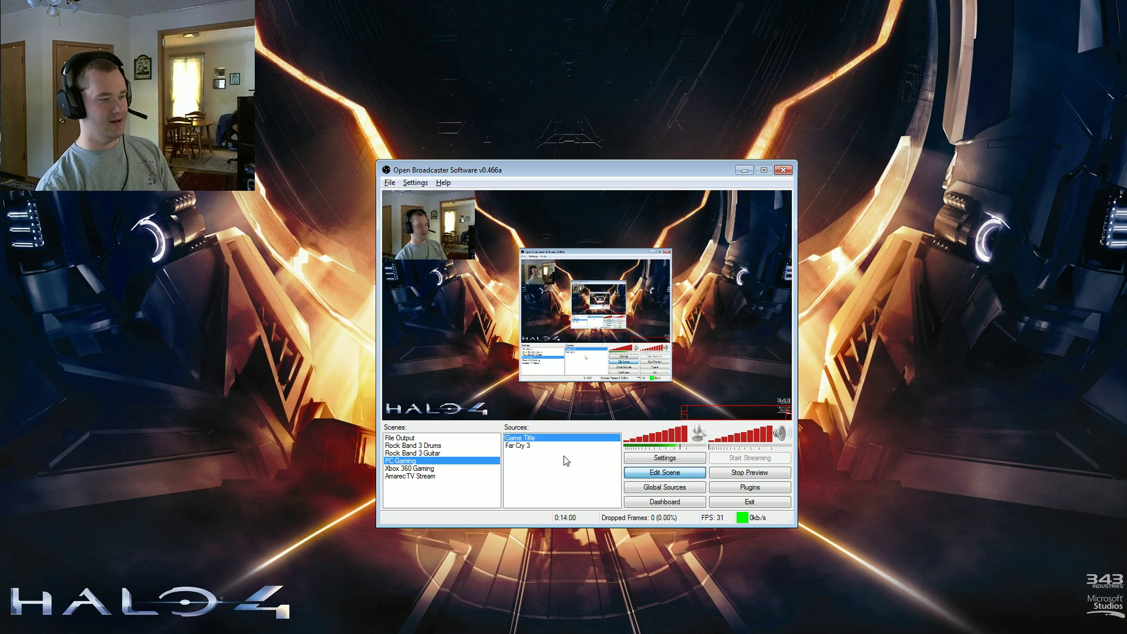
left_click(545, 446)
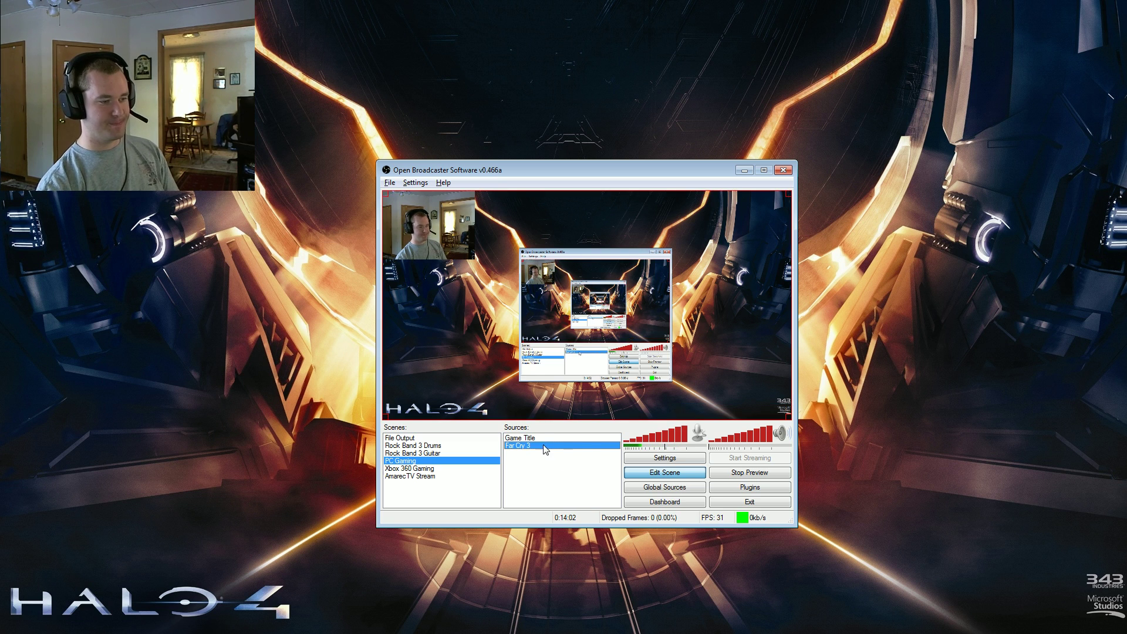
right_click(576, 445)
left_click(610, 315)
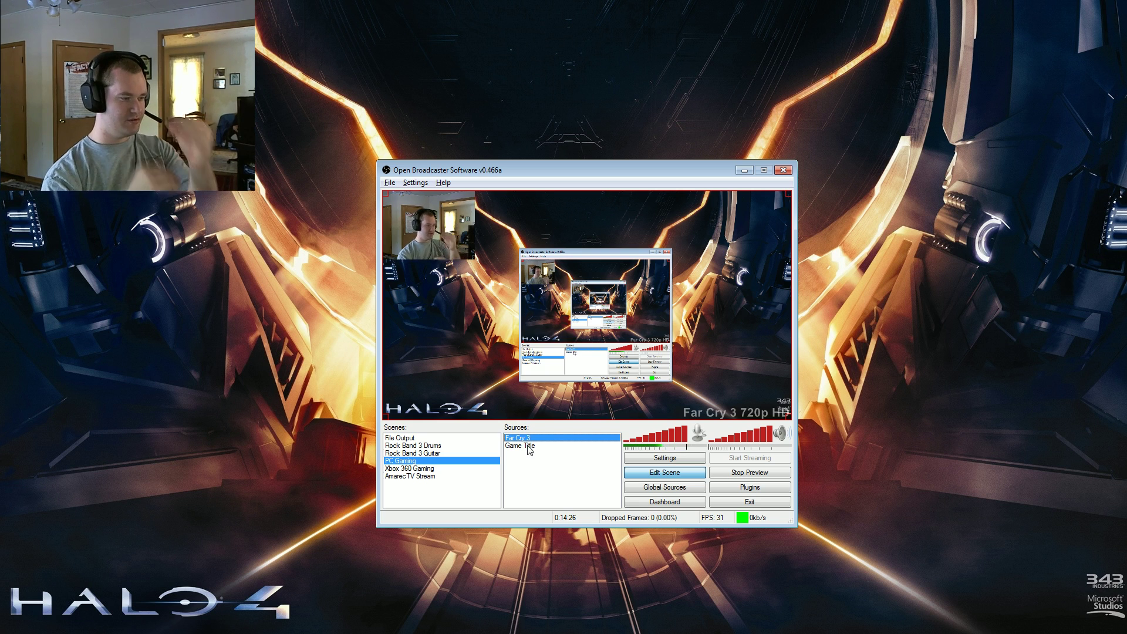
- Remove the Far Cry 3 game capture source, leaving Game Title untouched
left_click(529, 446)
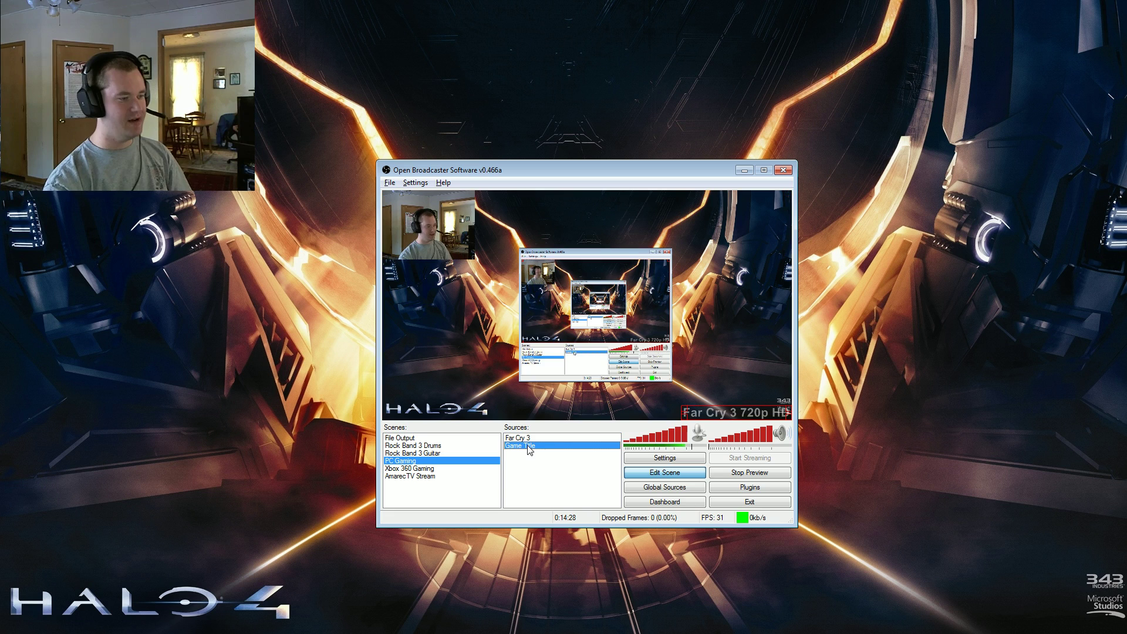
right_click(527, 446)
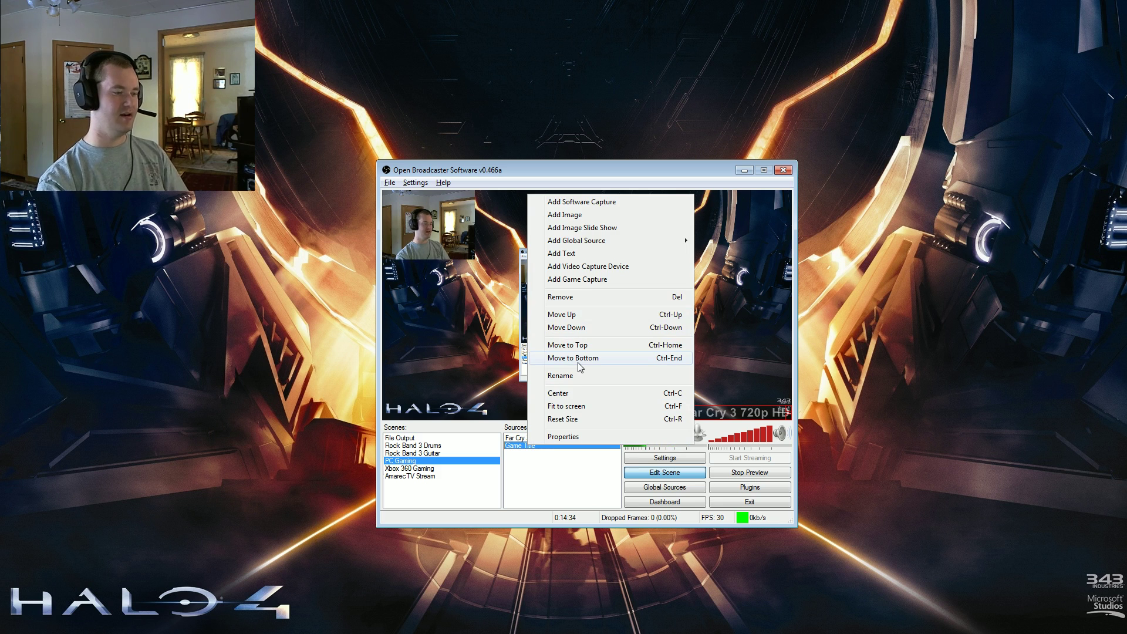
key("Escape")
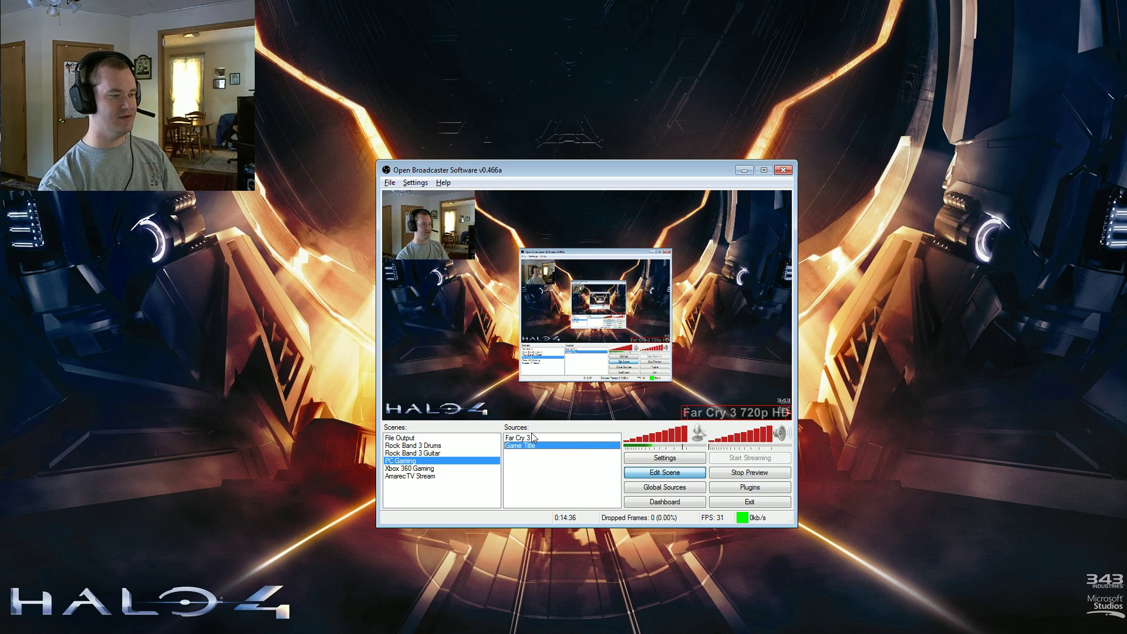
left_click(533, 437)
right_click(531, 438)
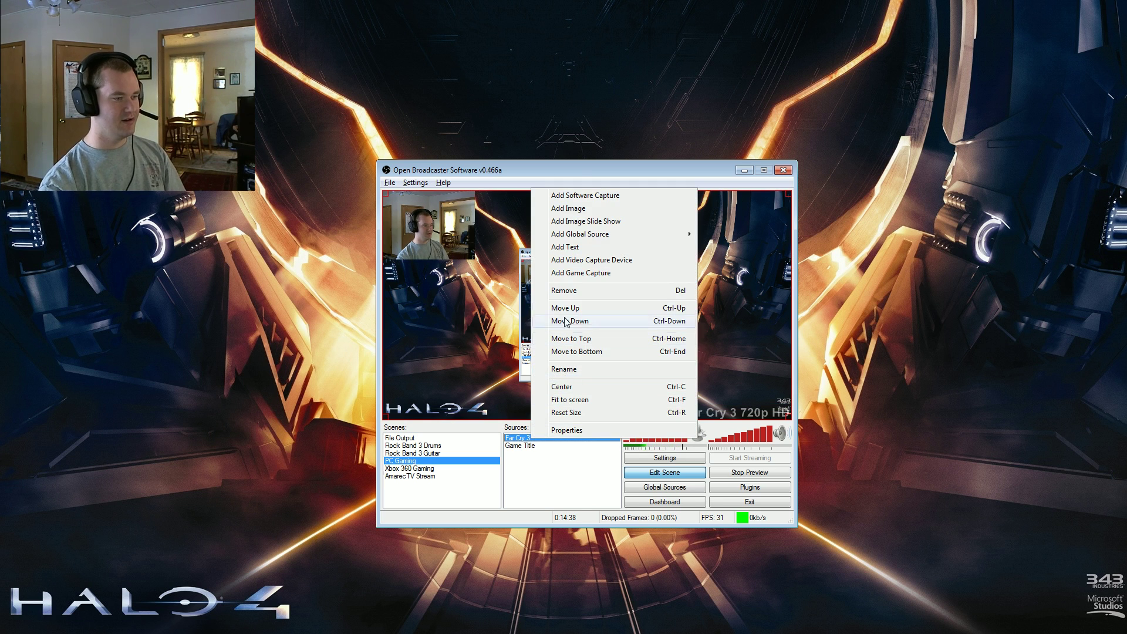
left_click(568, 290)
left_click(574, 354)
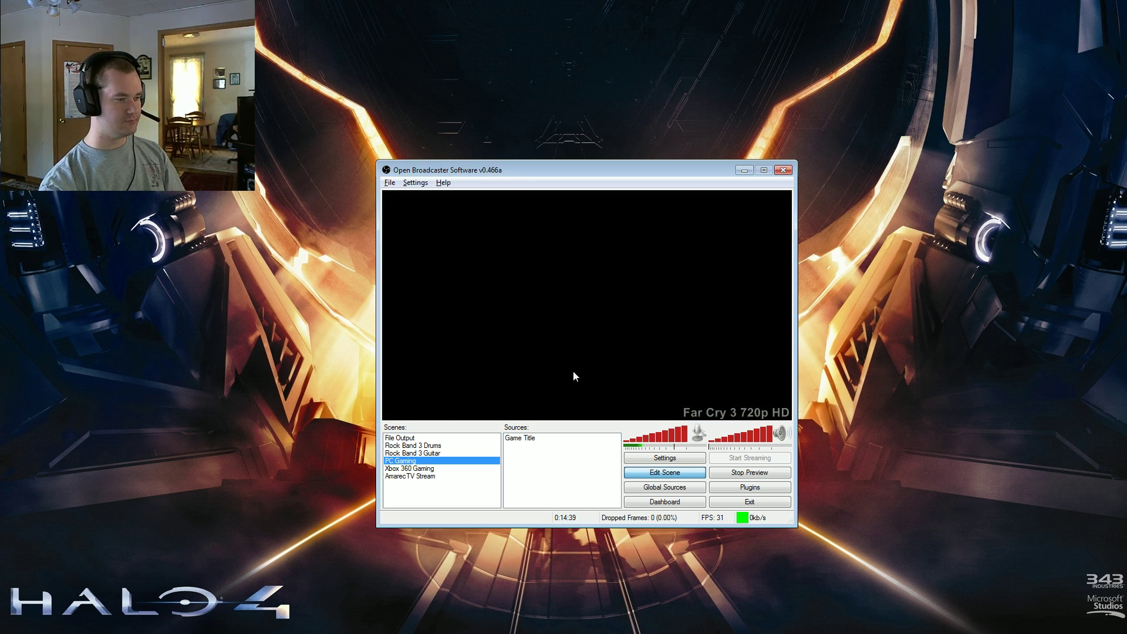
- Cancel an Image Slide Show source and dismiss the source menu without adding anything
right_click(539, 463)
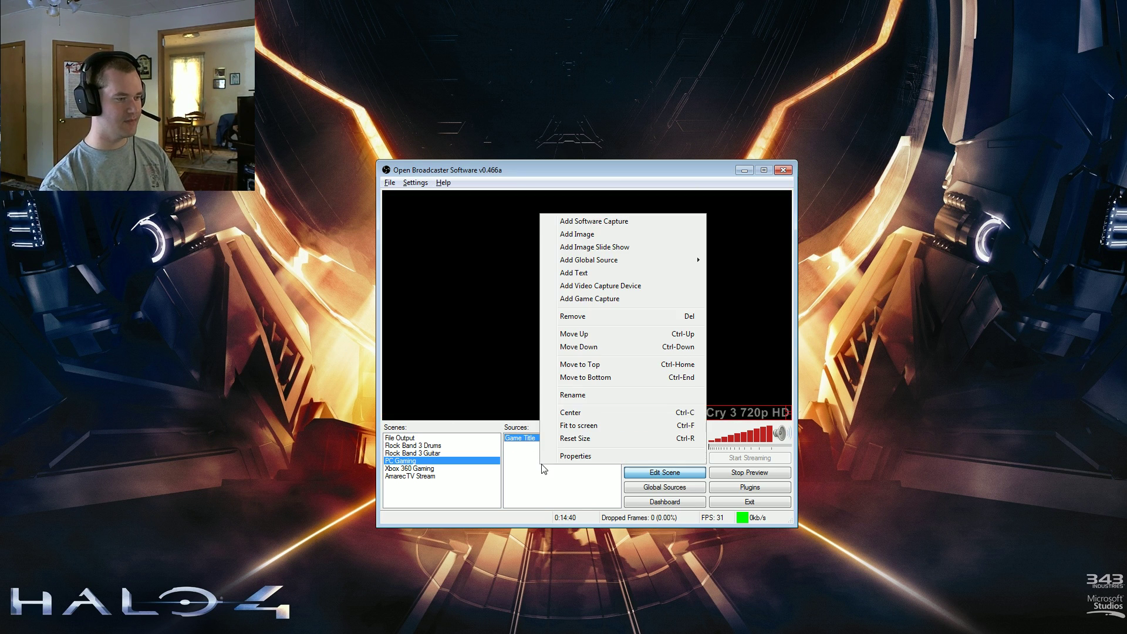
left_click(586, 251)
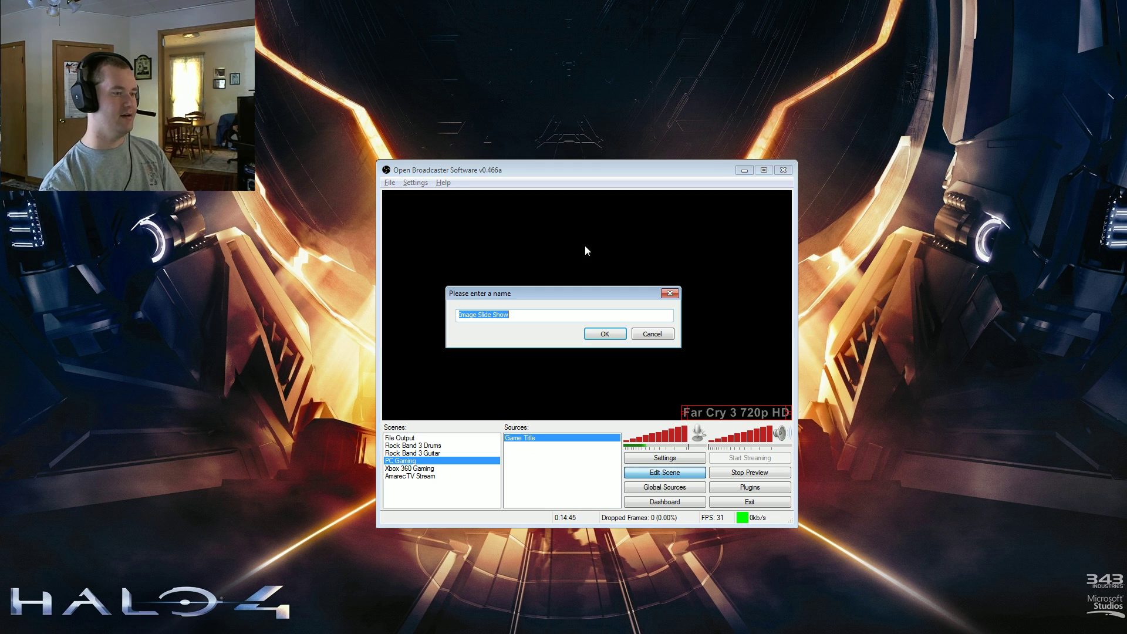
left_click(605, 335)
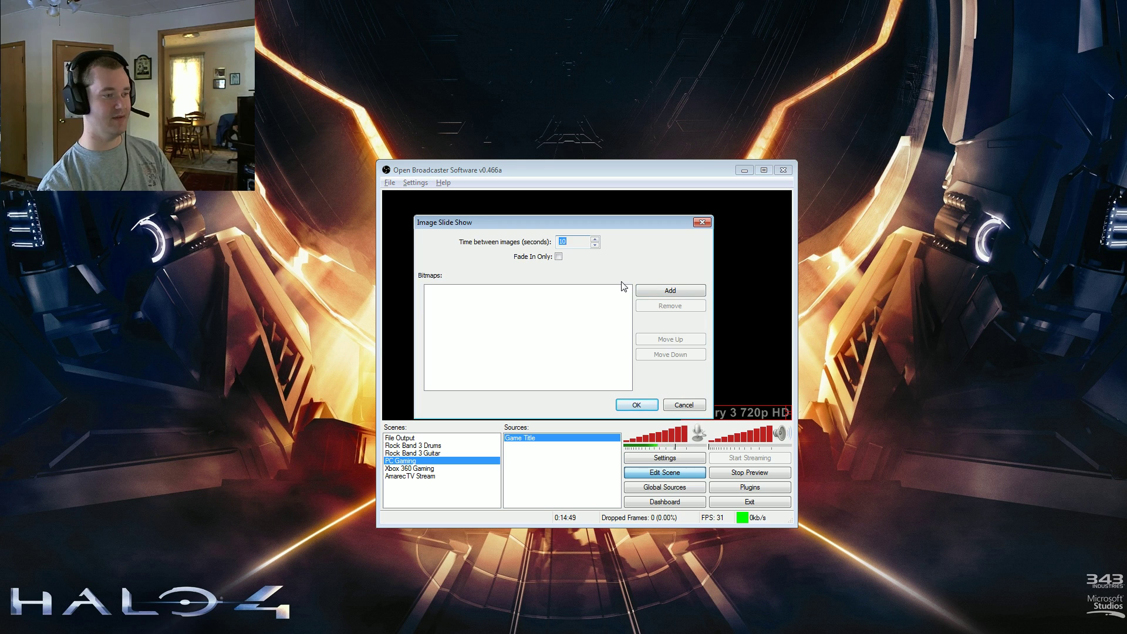
left_click(677, 404)
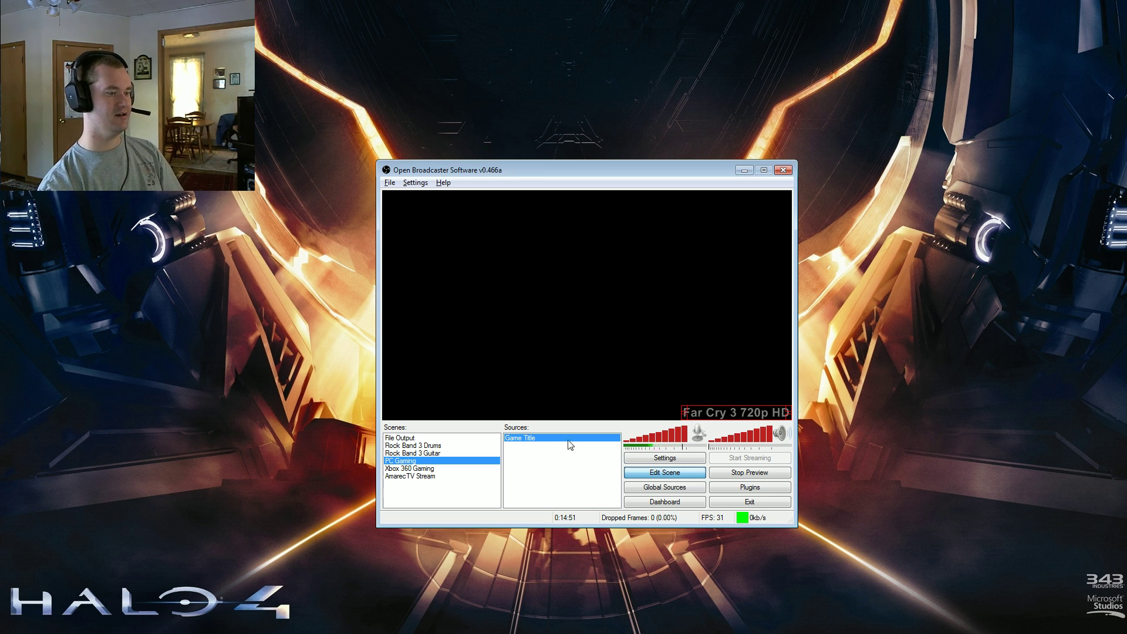
right_click(530, 450)
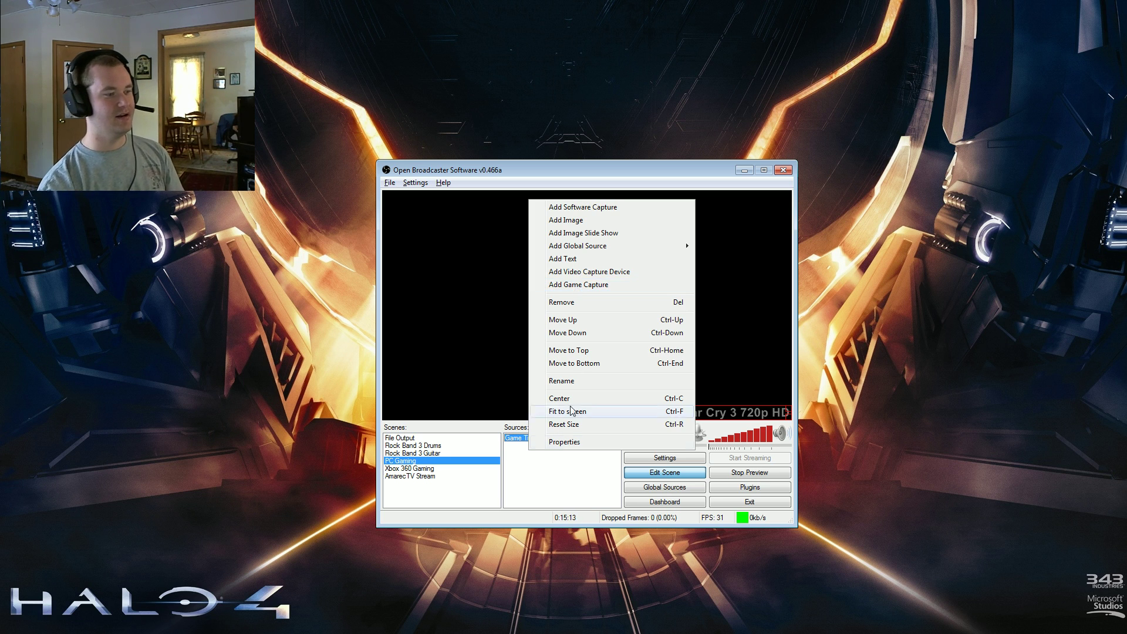
left_click(587, 477)
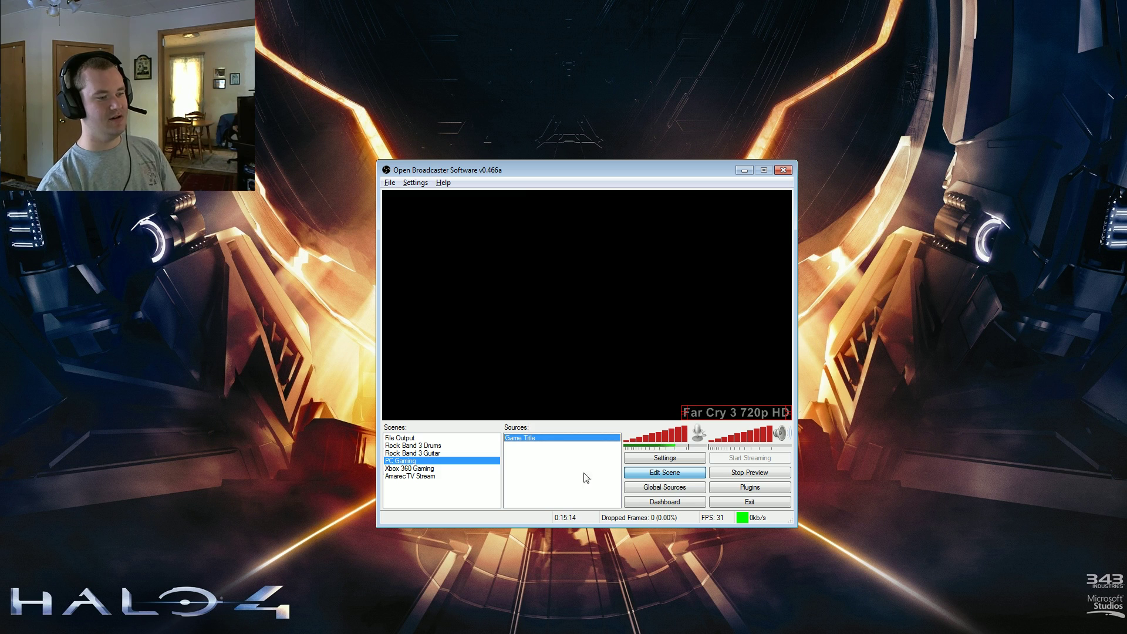
left_click(669, 490)
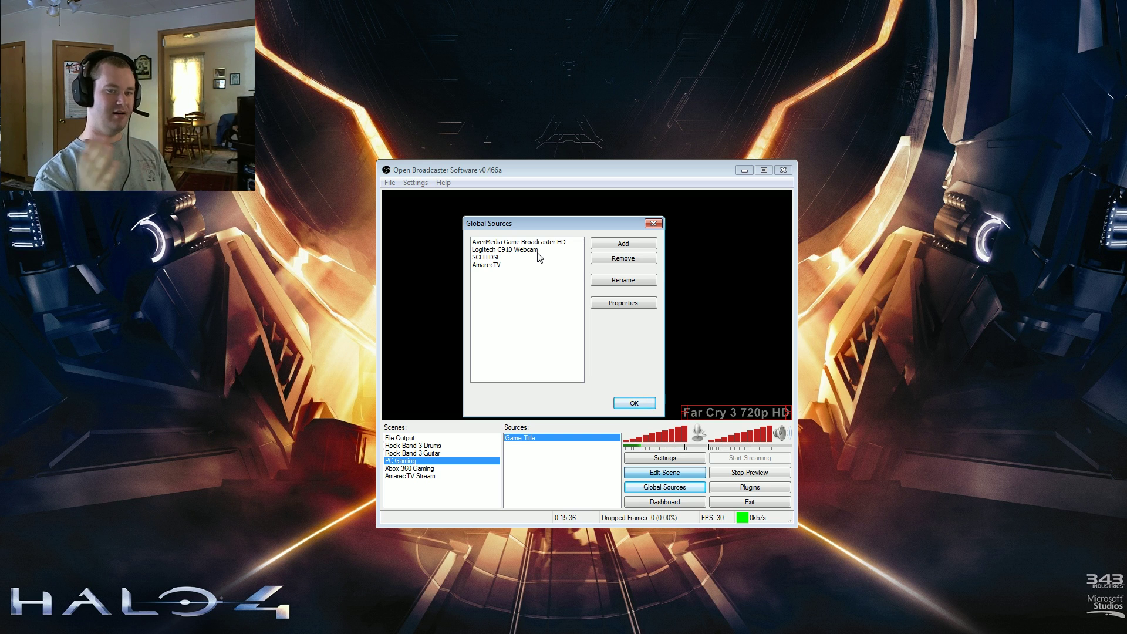
left_click(626, 404)
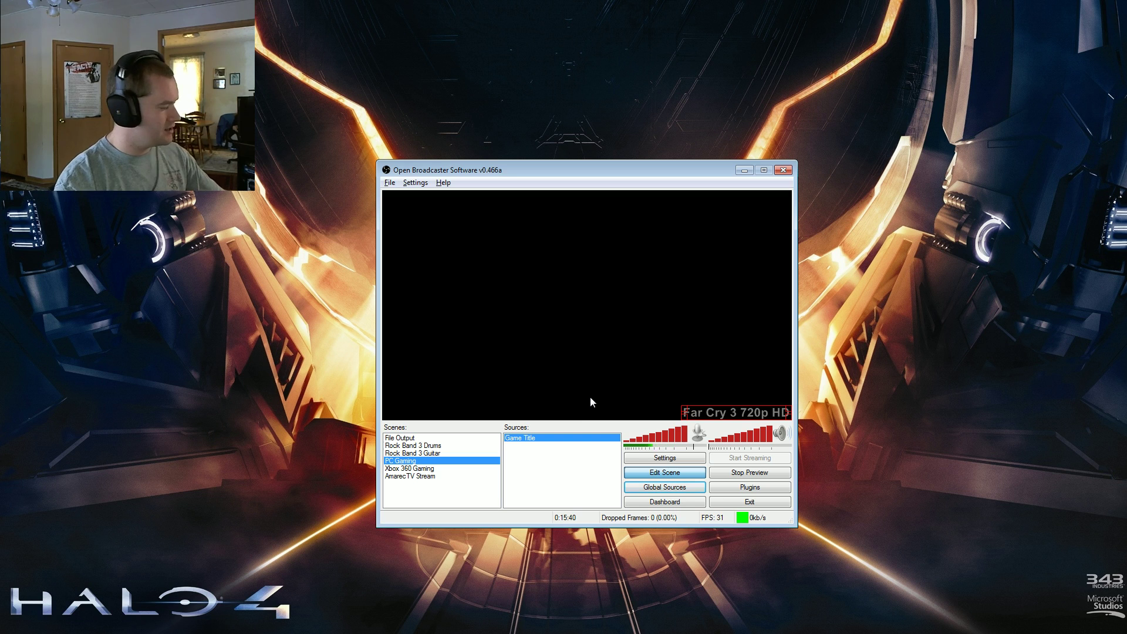
- Add the AverMedia Game Broadcaster HD global source with its default name
right_click(570, 464)
mouse_move(618, 261)
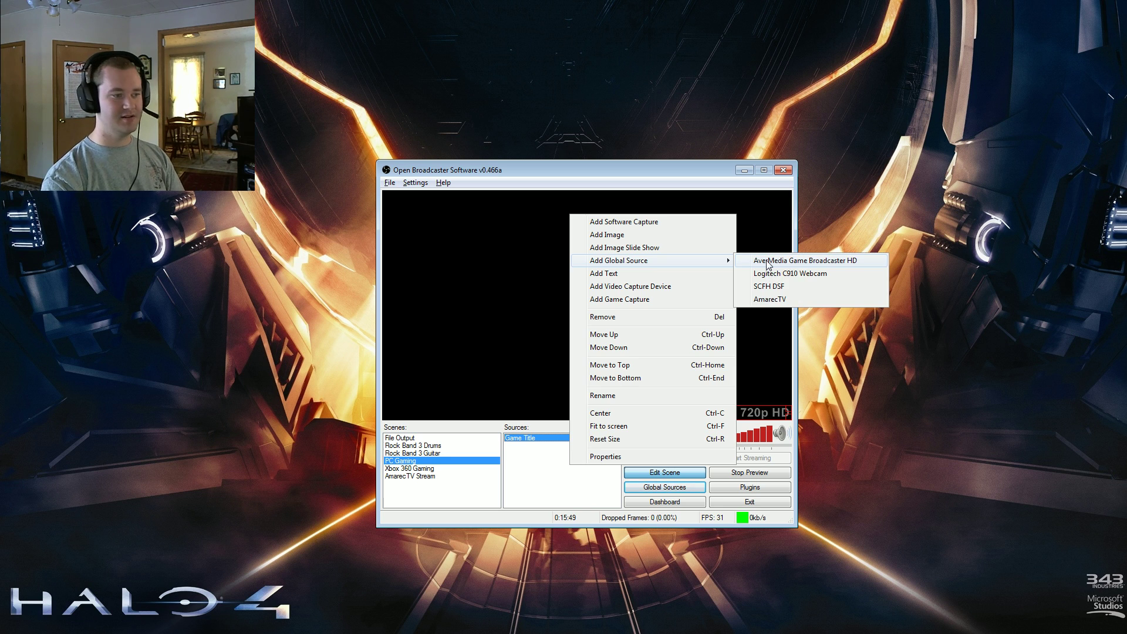
left_click(768, 262)
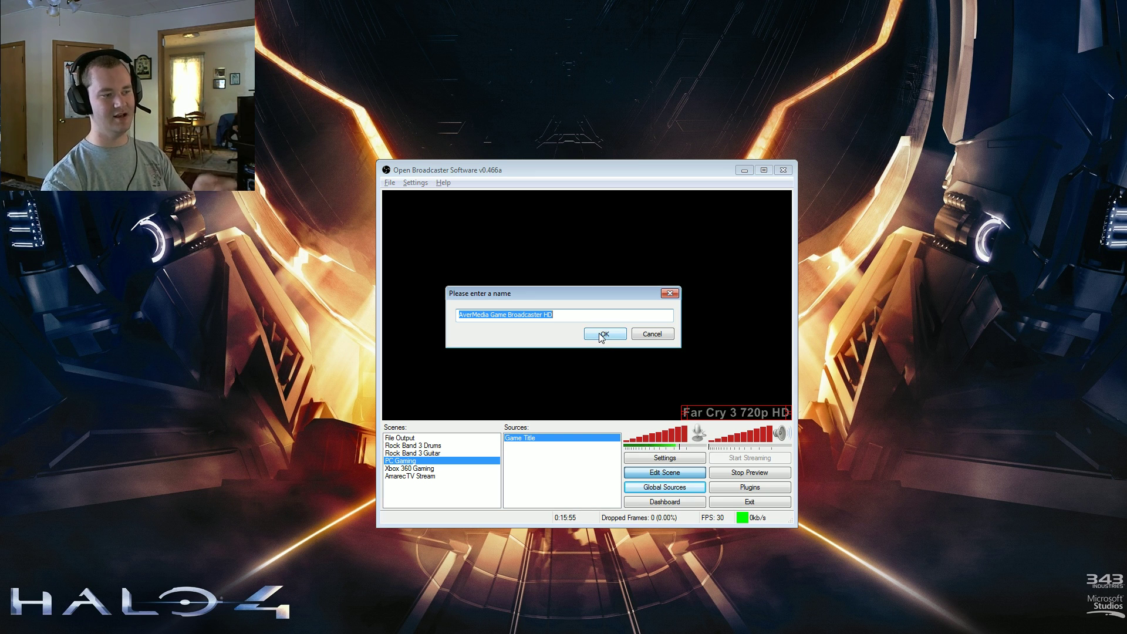
left_click(641, 334)
right_click(556, 459)
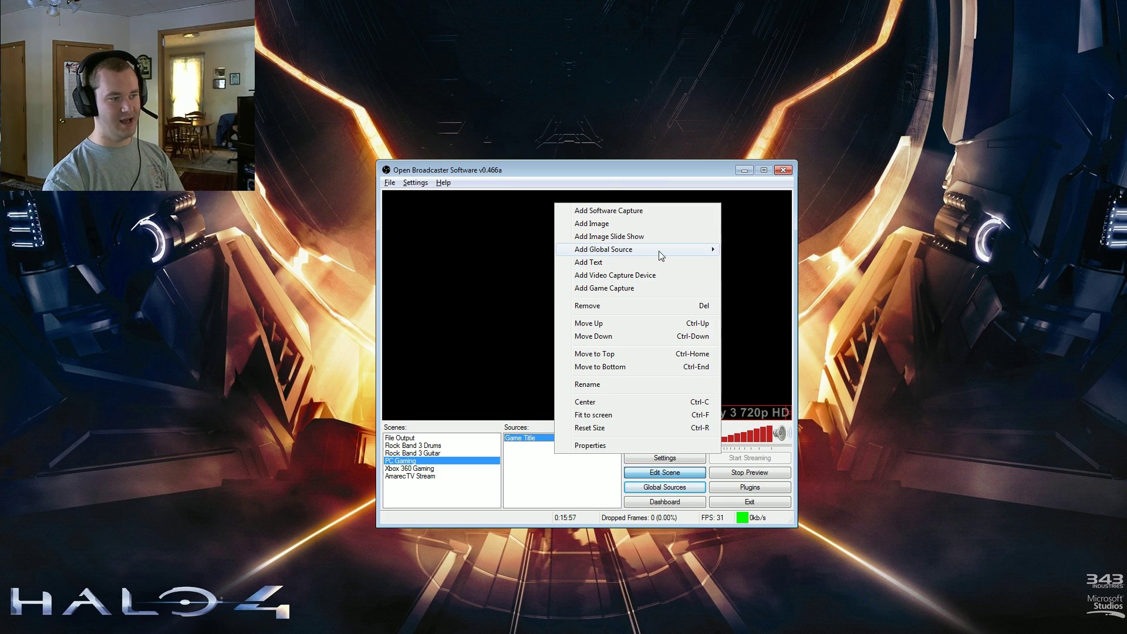
left_click(745, 254)
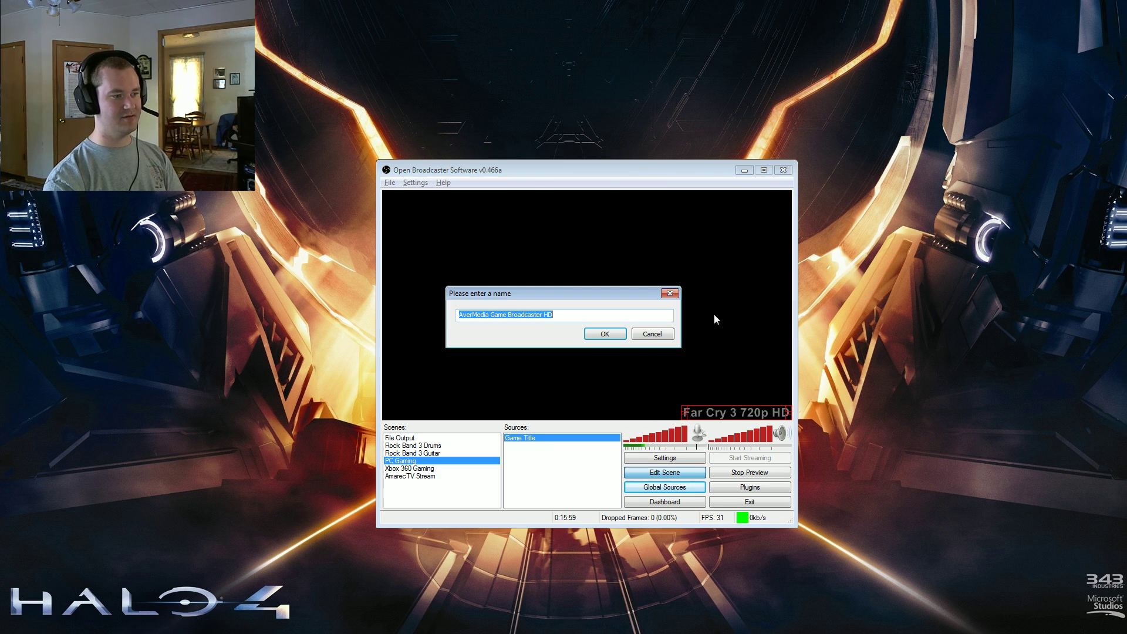
left_click(596, 336)
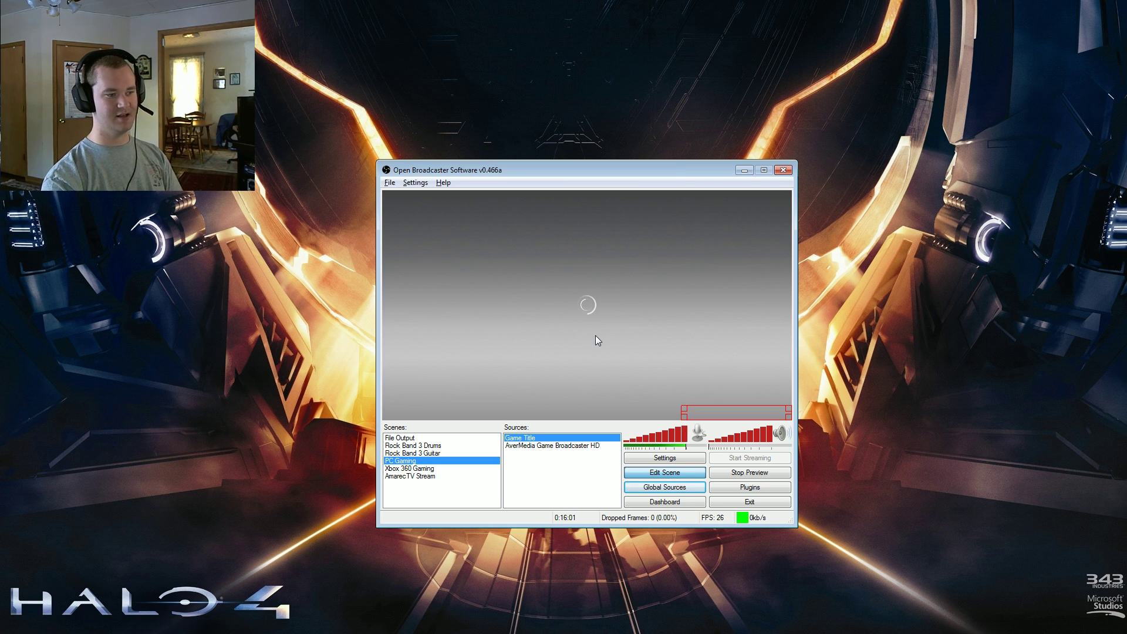
- Move the AverMedia source above Game Title
left_click(587, 446)
right_click(587, 445)
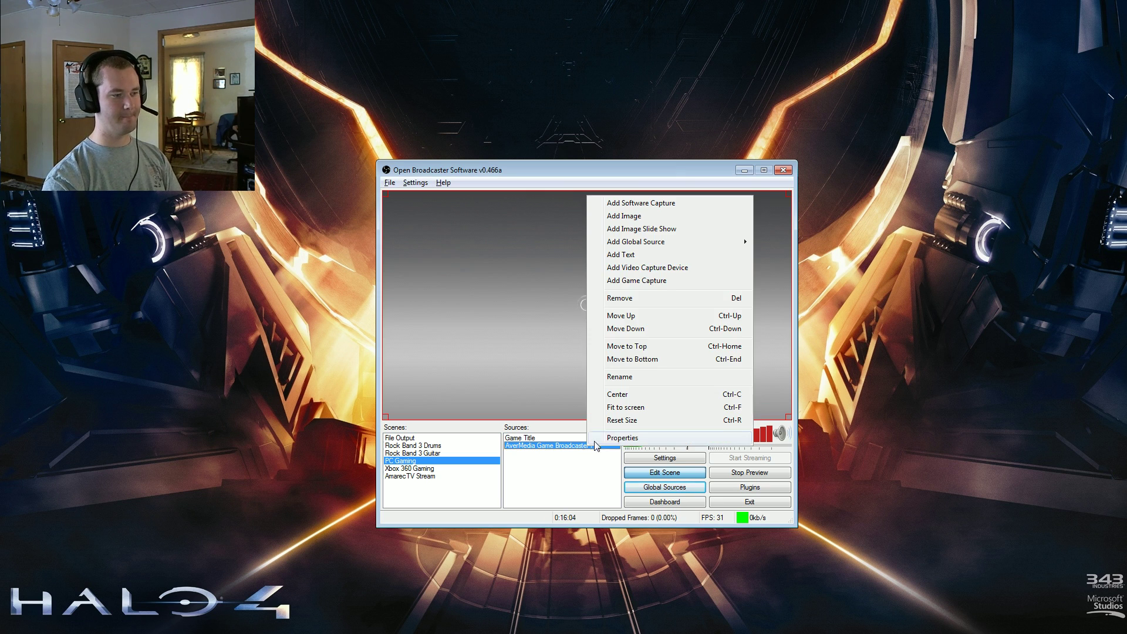
left_click(633, 318)
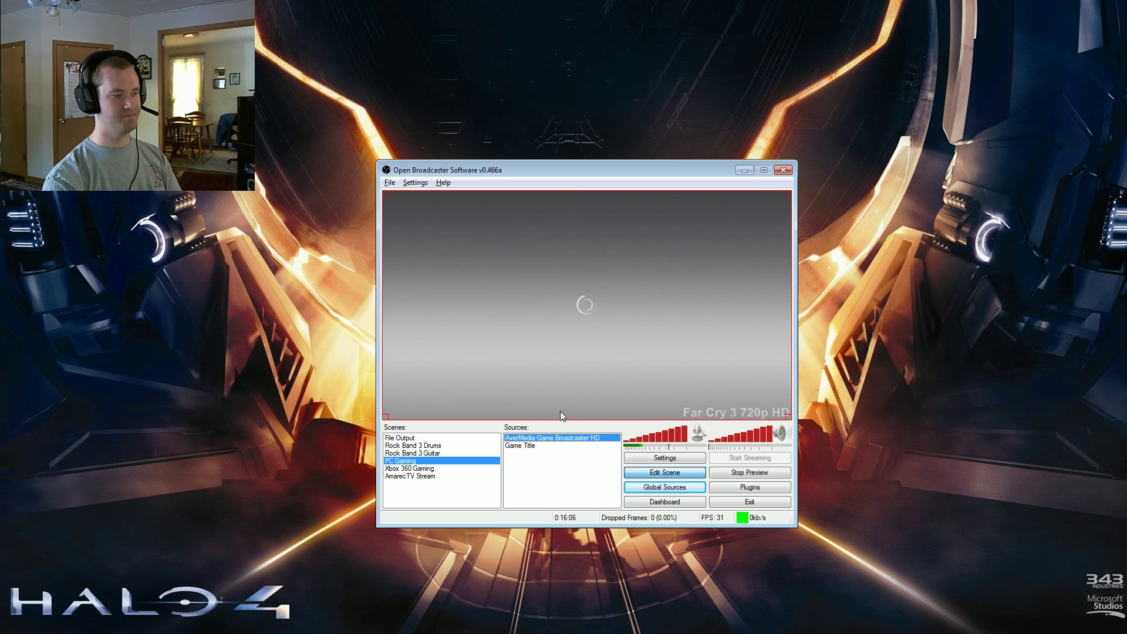
- Review the AverMedia device settings (1920x1080, 29.97 FPS) unchanged, then enlarge the Xbox capture in the preview
right_click(555, 441)
left_click(588, 430)
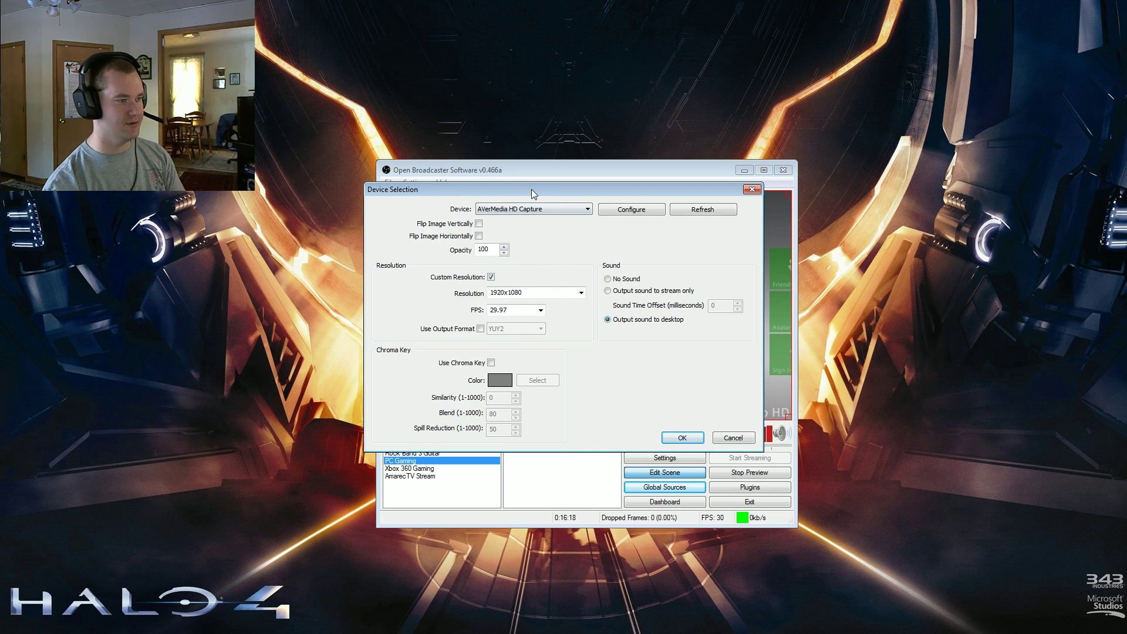
mouse_move(531, 189)
left_mouse_down()
mouse_move(1024, 179)
mouse_move(554, 173)
left_mouse_up()
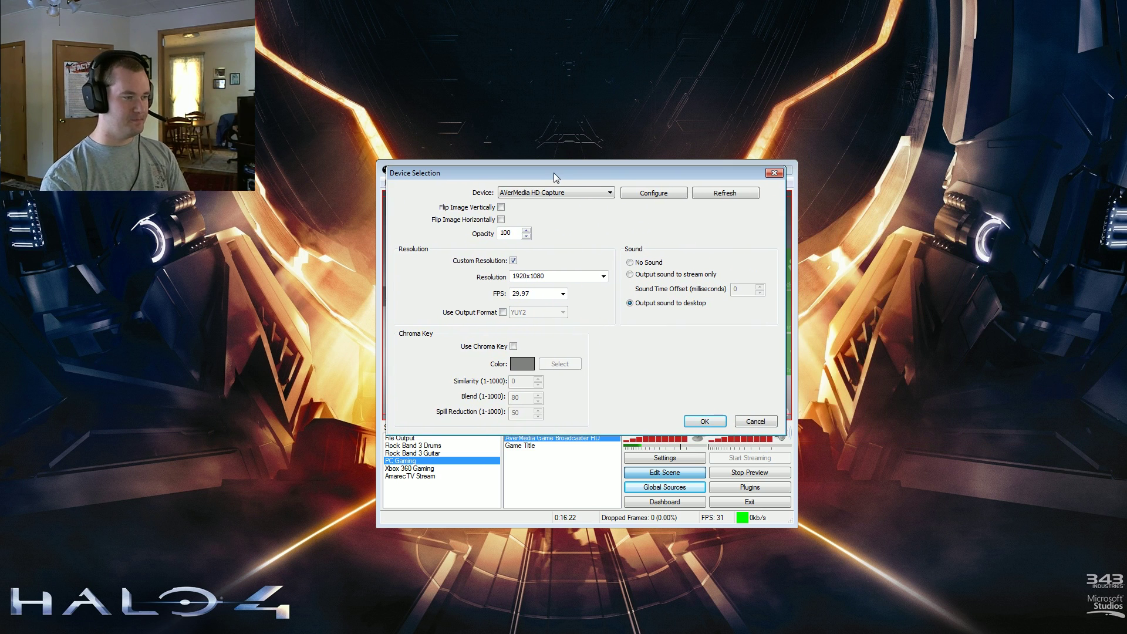
left_click(755, 421)
left_click_drag(396, 195, 409, 202)
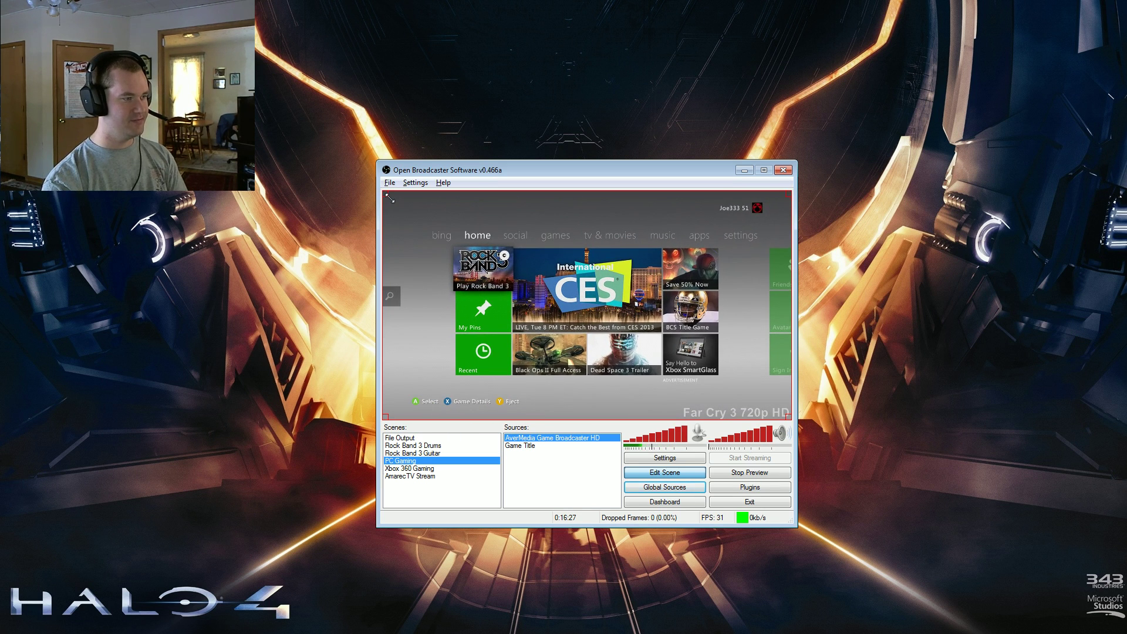
- Change the Game Title from Far Cry 3 to 'Trials Evolution 720p HD' and fit it bottom-right
left_click(527, 446)
right_click(527, 446)
left_click(561, 436)
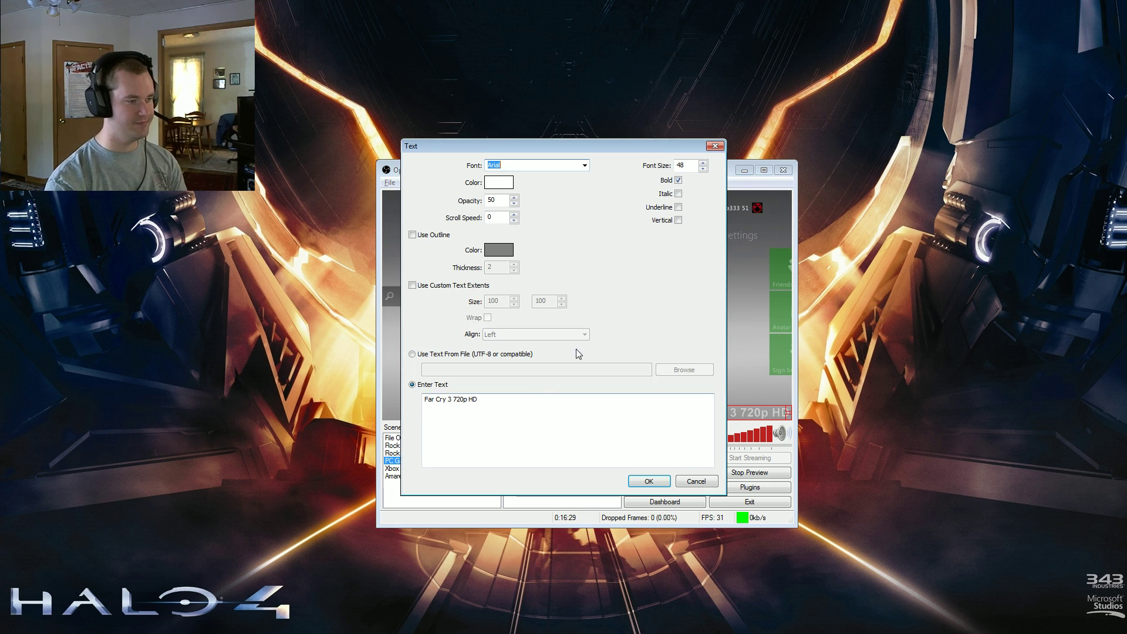
left_click_drag(454, 401, 423, 400)
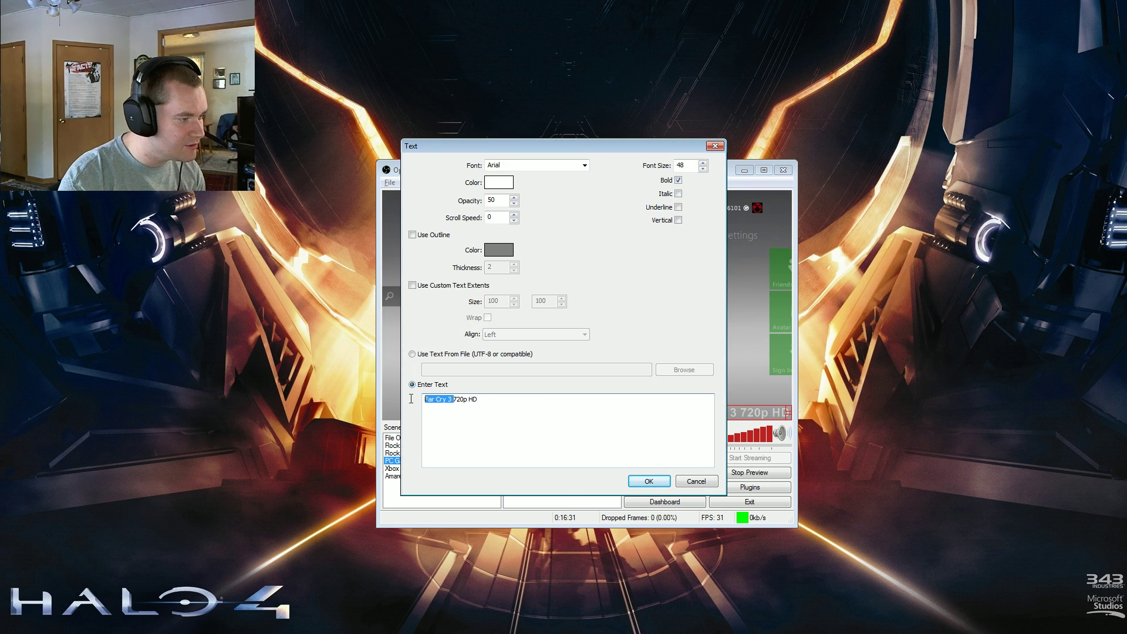
type("Trials")
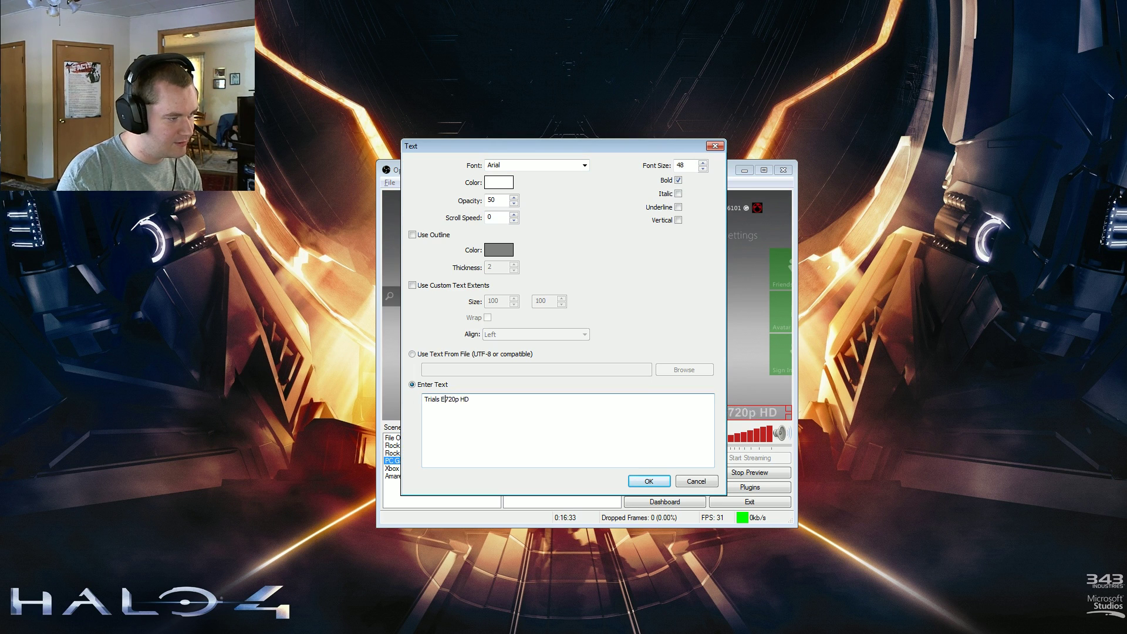
type("Evolt")
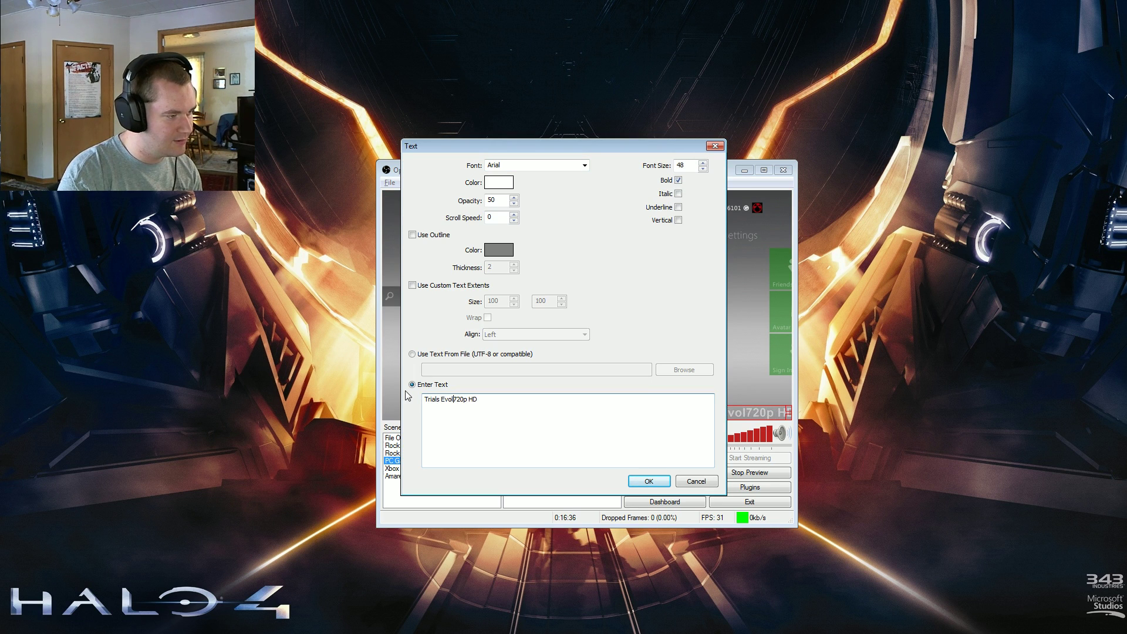
type("ution")
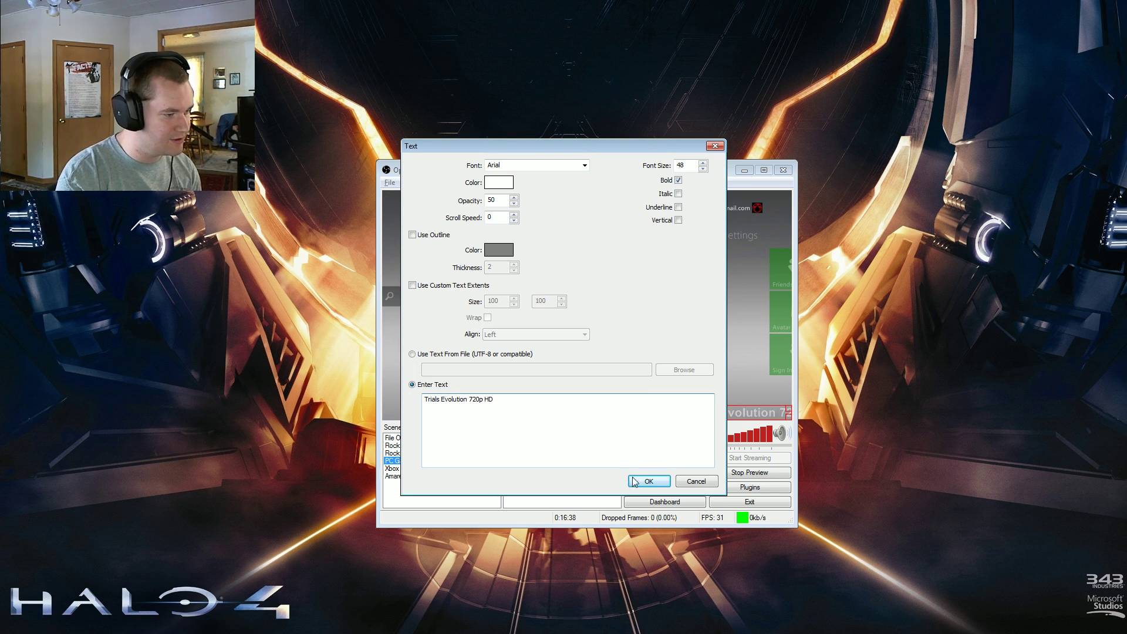
left_click(649, 481)
left_click_drag(785, 418, 732, 416)
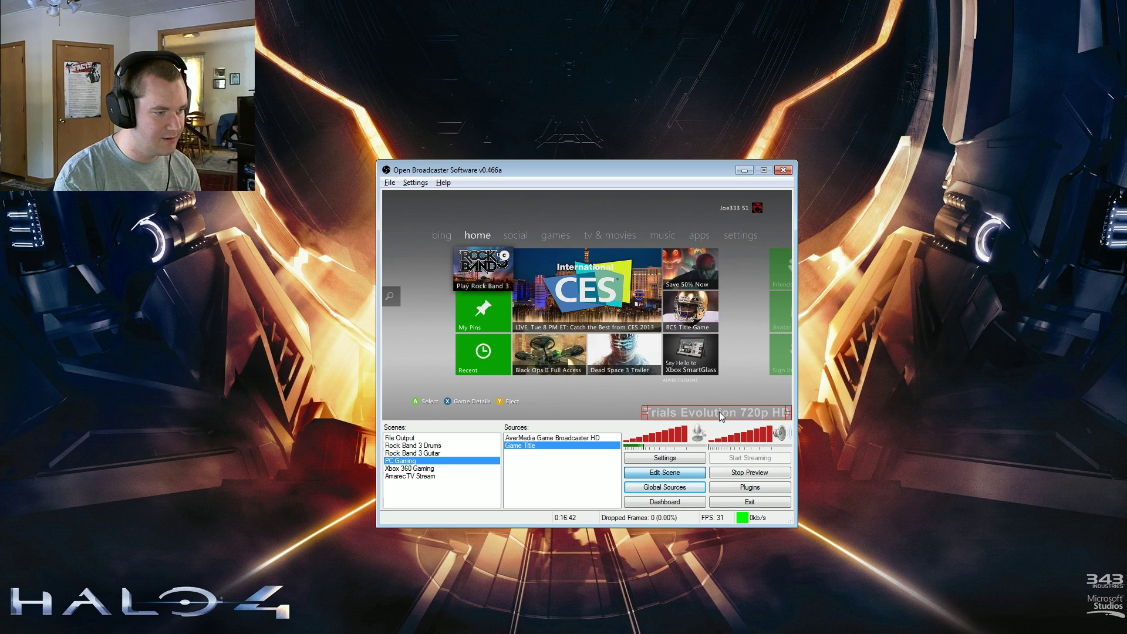
left_click(663, 476)
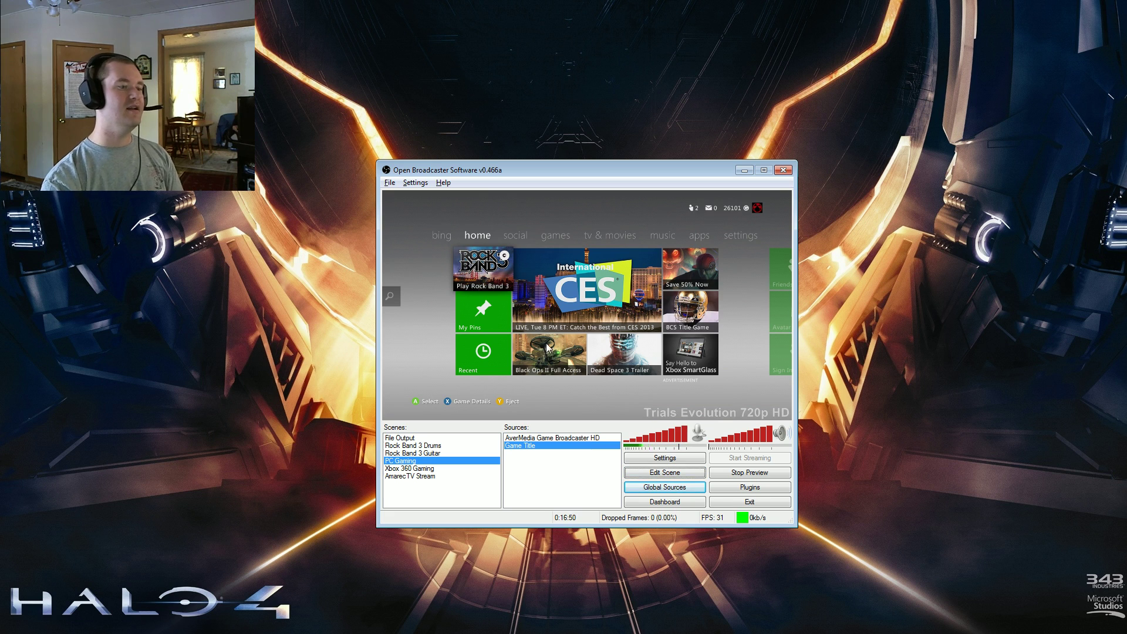
- Dismiss the preview's Enable View menu and nudge the OBS window slightly left on the desktop
right_click(542, 292)
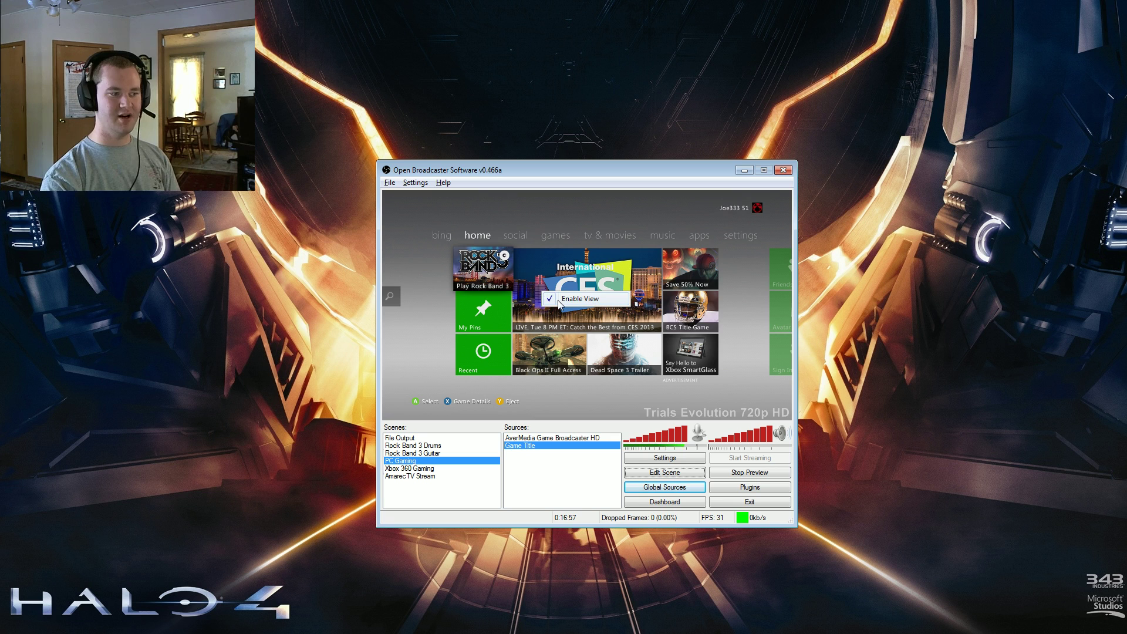
left_click(580, 299)
mouse_move(555, 164)
left_mouse_down()
mouse_move(551, 267)
mouse_move(540, 195)
left_mouse_up()
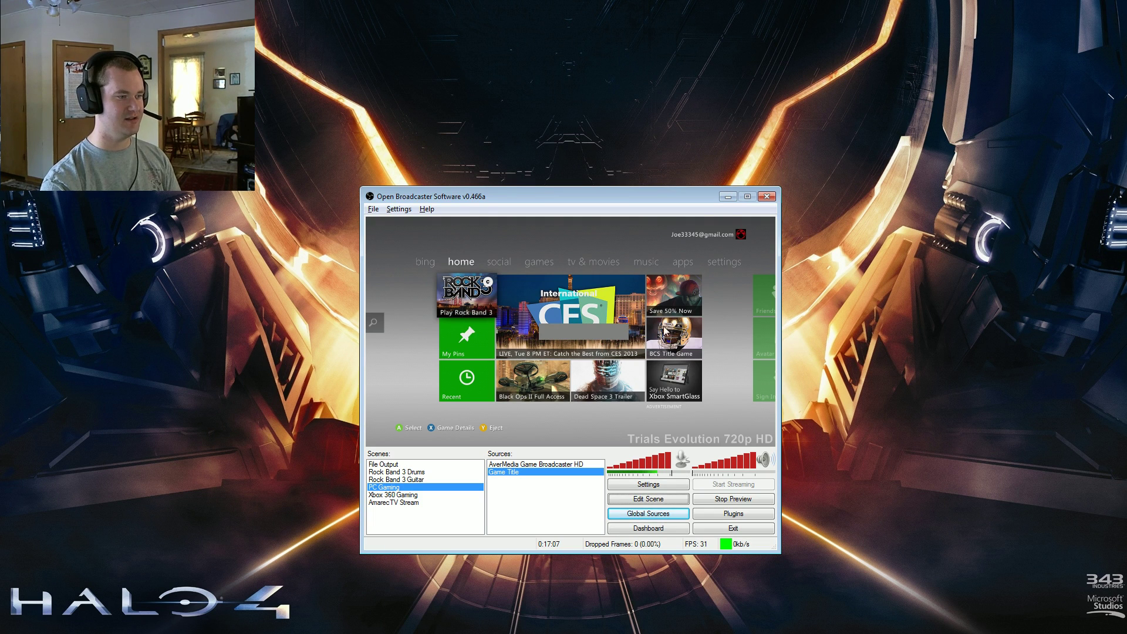
mouse_move(541, 197)
left_mouse_down()
mouse_move(546, 242)
mouse_move(538, 170)
left_mouse_up()
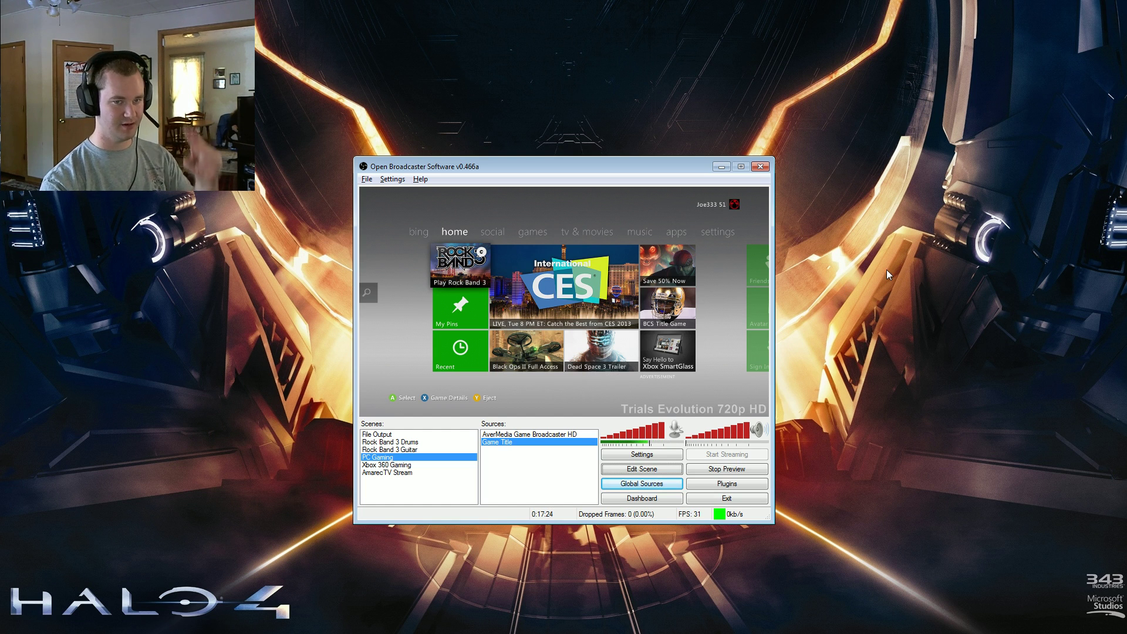
- Switch focus away from OBS with Alt+Tab, leaving the PC Gaming preview running
key("alt+Tab")
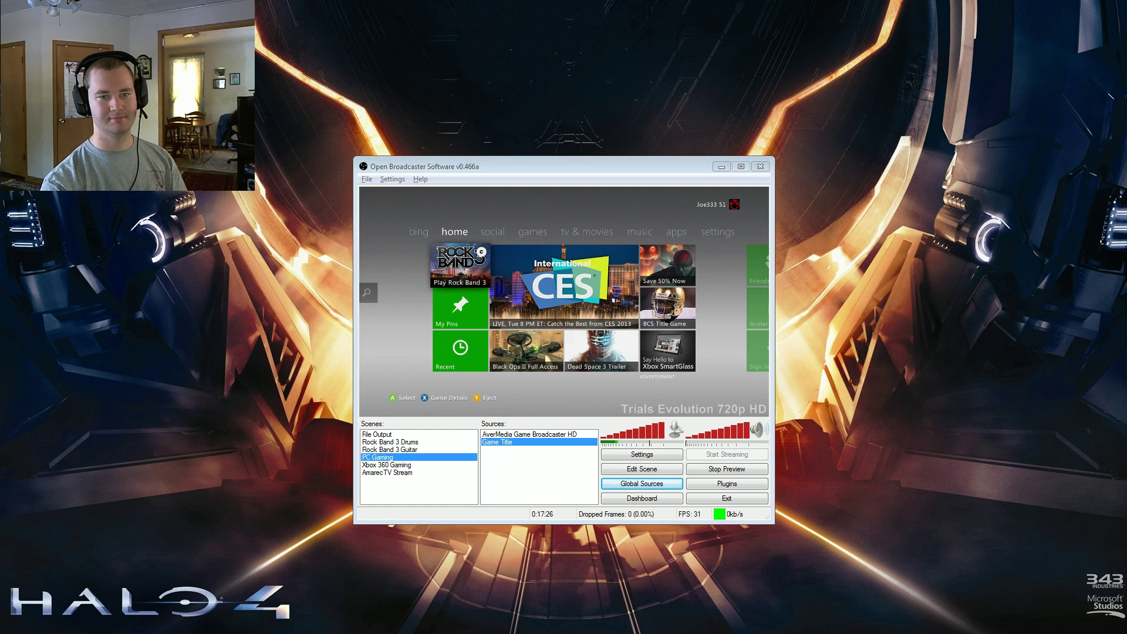